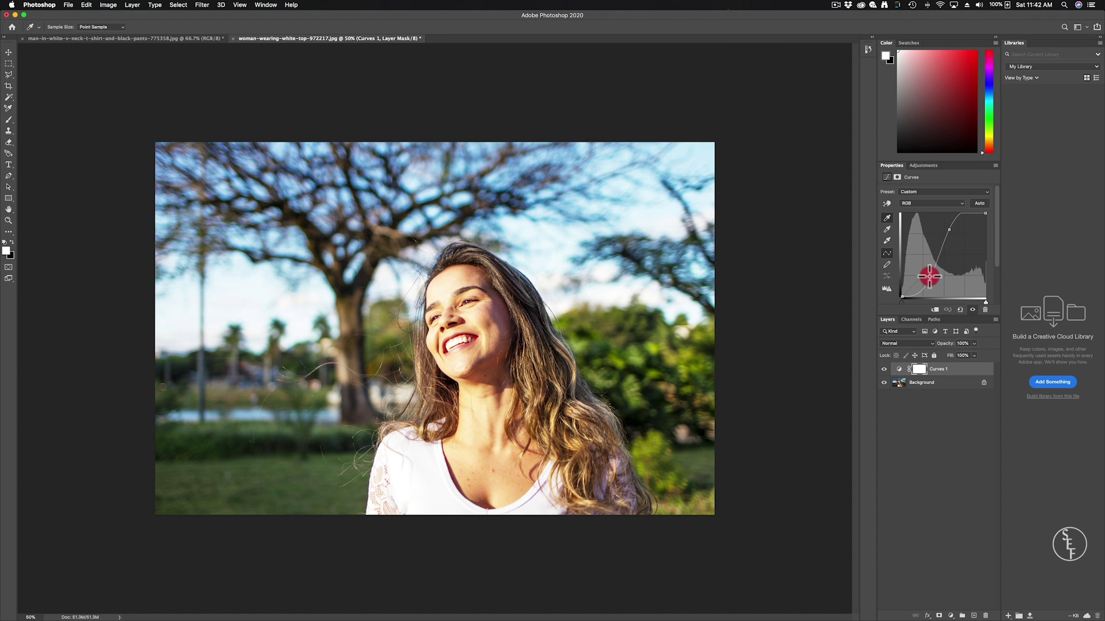
- Preview darkening with the Curves points, then return to the unedited portrait with only the Background layer
left_click_drag(929, 276, 926, 274)
left_click_drag(949, 229, 960, 233)
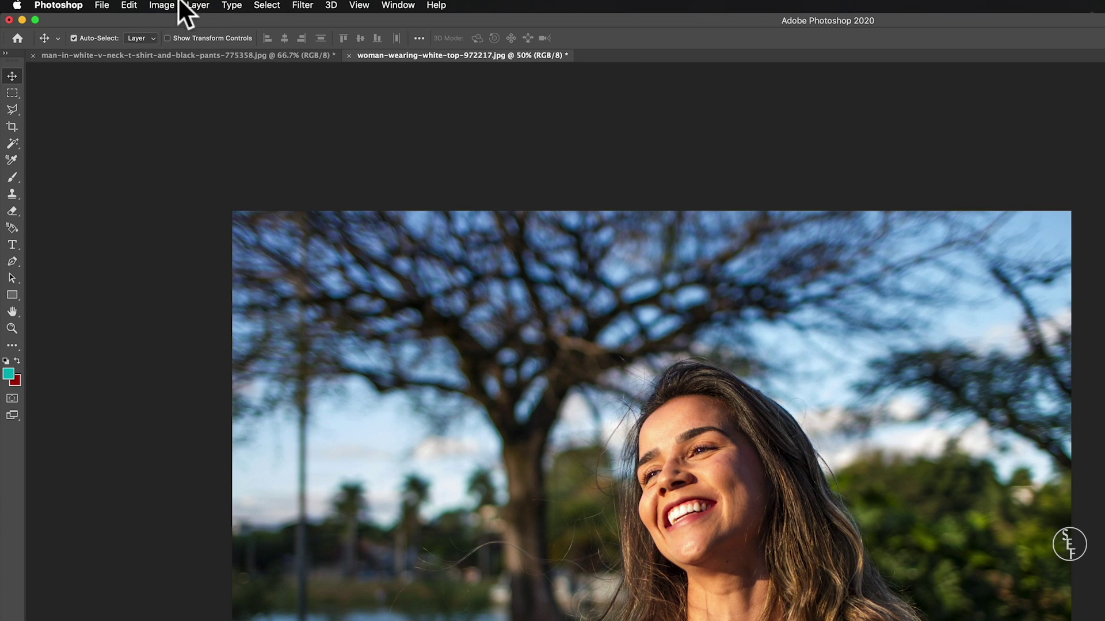
left_click(108, 5)
mouse_move(119, 27)
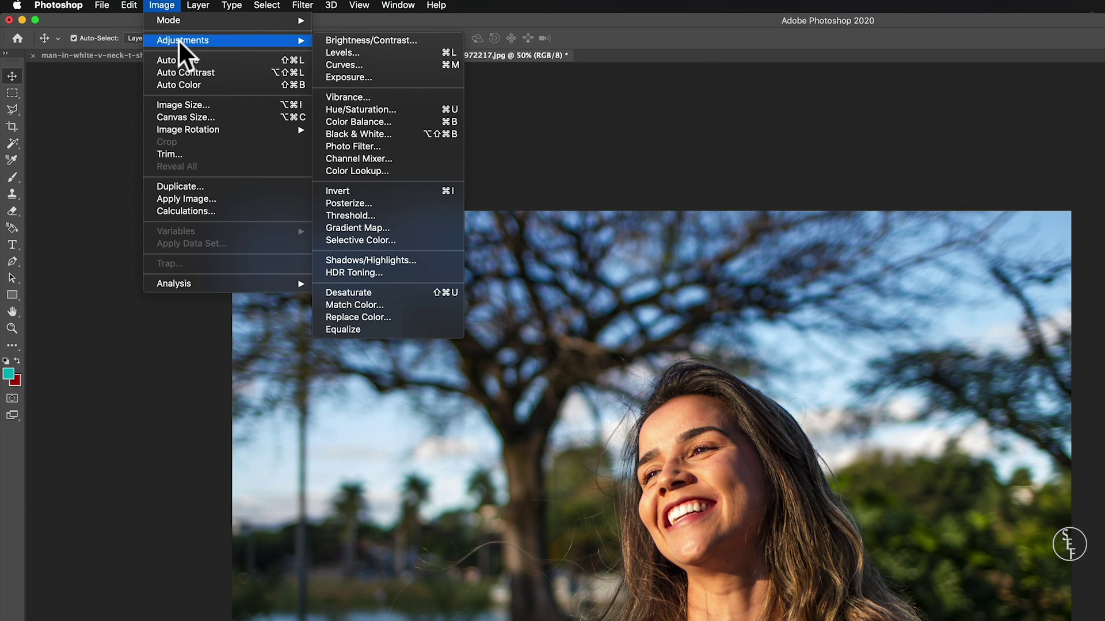
left_click(371, 62)
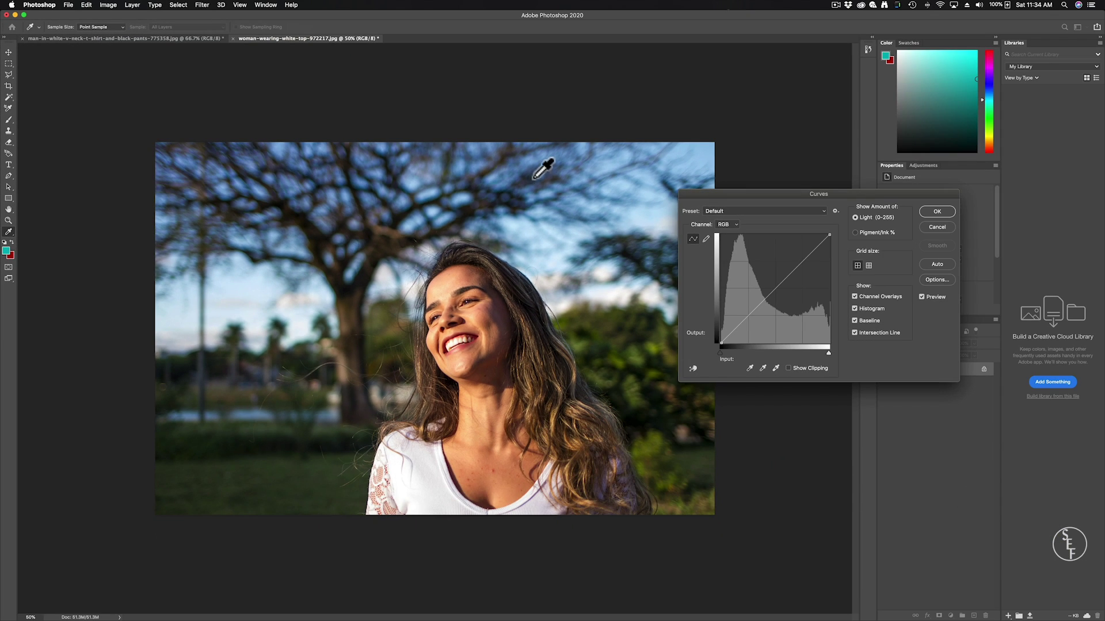
left_click_drag(778, 286, 778, 287)
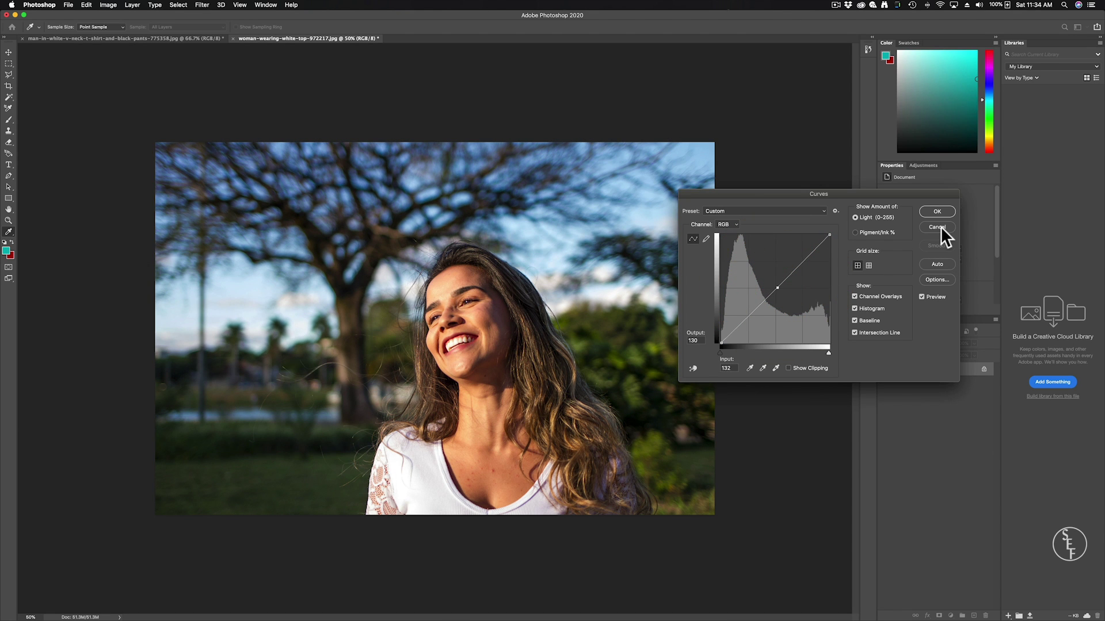
left_click(938, 228)
key("super+m")
left_click_drag(774, 259, 800, 286)
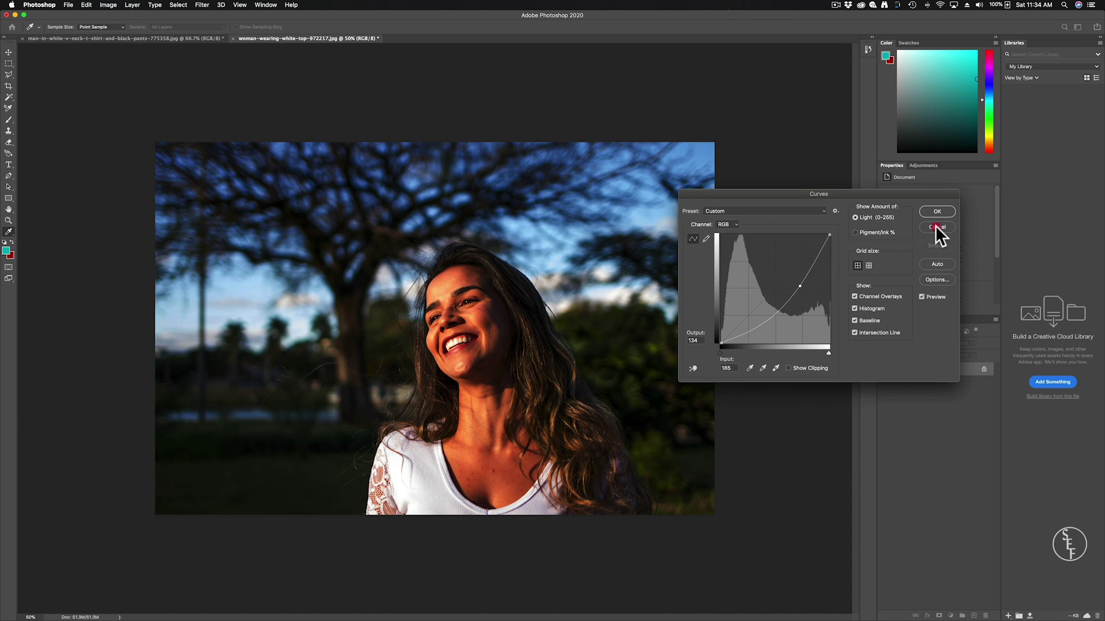
left_click(935, 227)
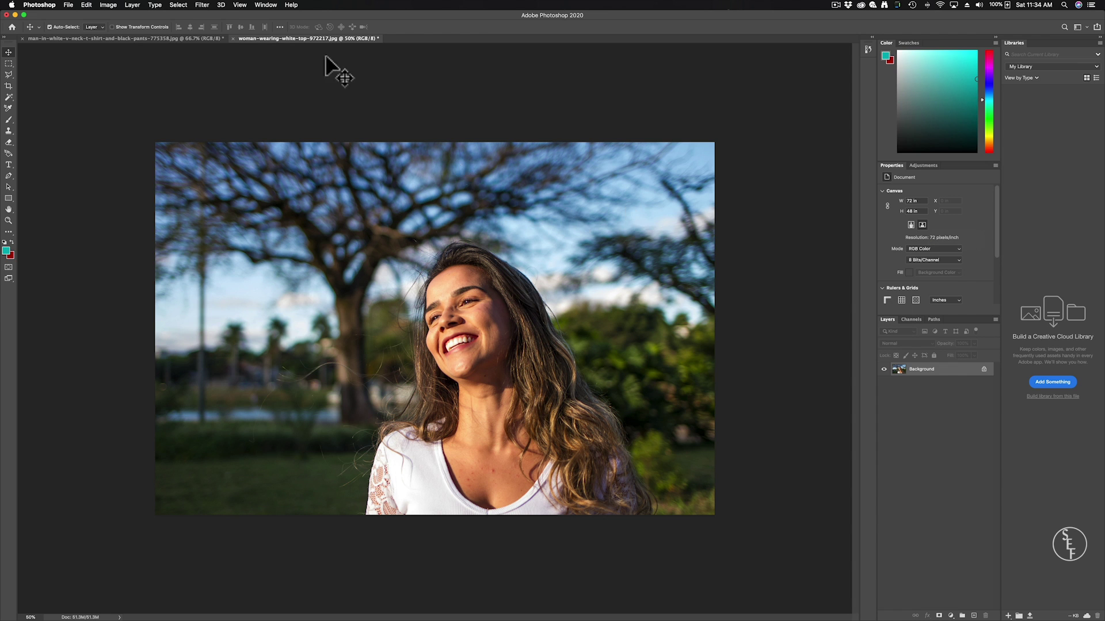
- Add a Curves 1 adjustment layer above the Background through the Layer menu
left_click(132, 4)
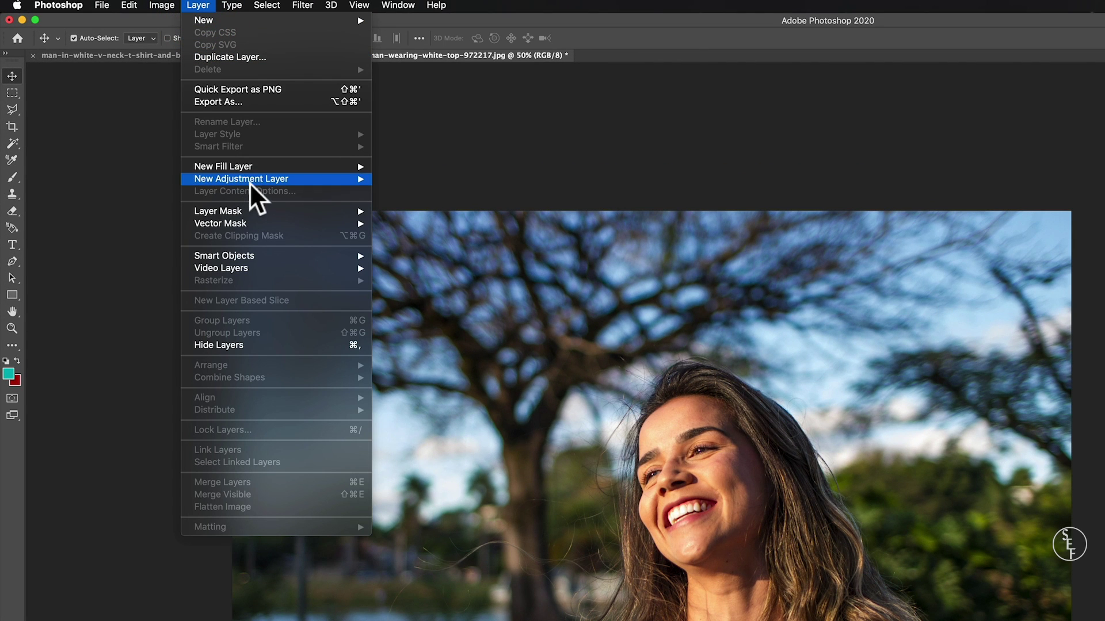
mouse_move(250, 181)
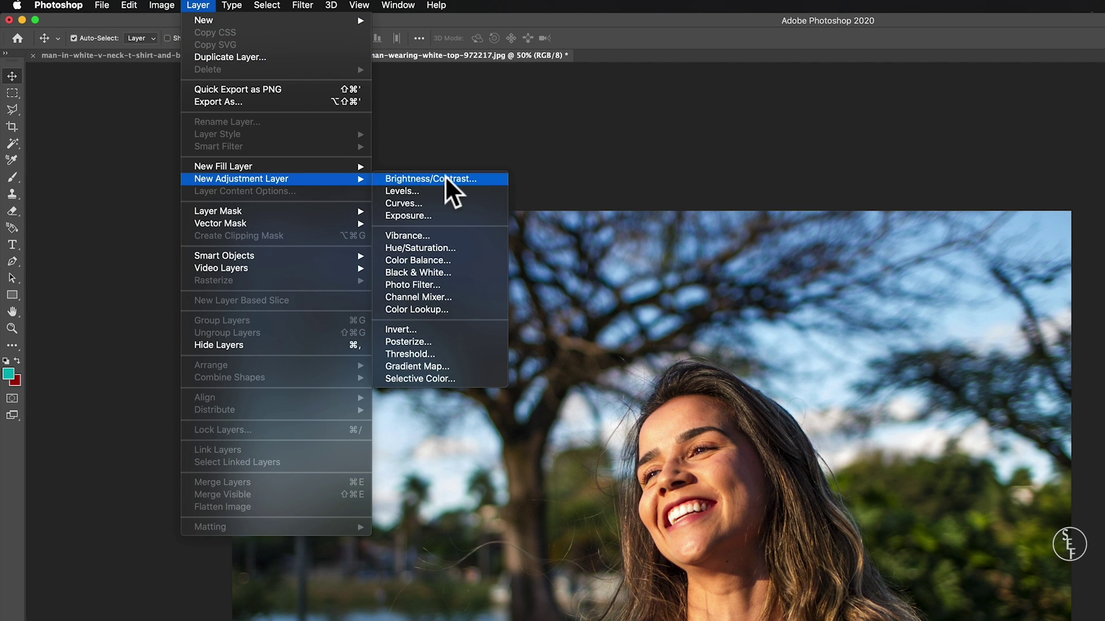
left_click(437, 202)
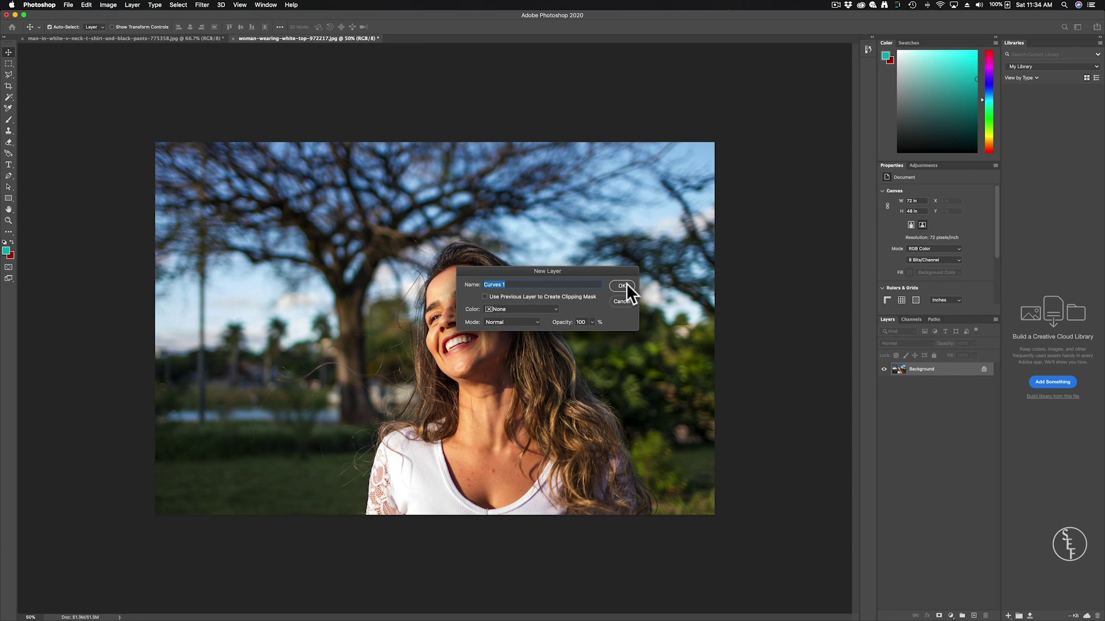
left_click(932, 426)
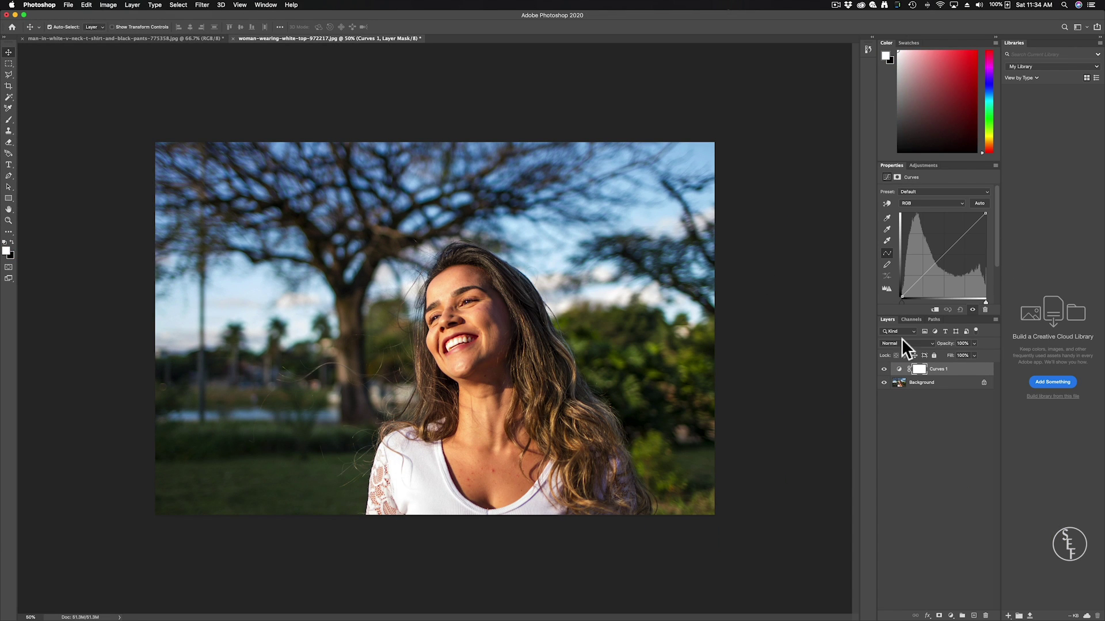
- Brighten the portrait with two curve points and toggle Curves 1 visibility to compare
left_click(955, 236)
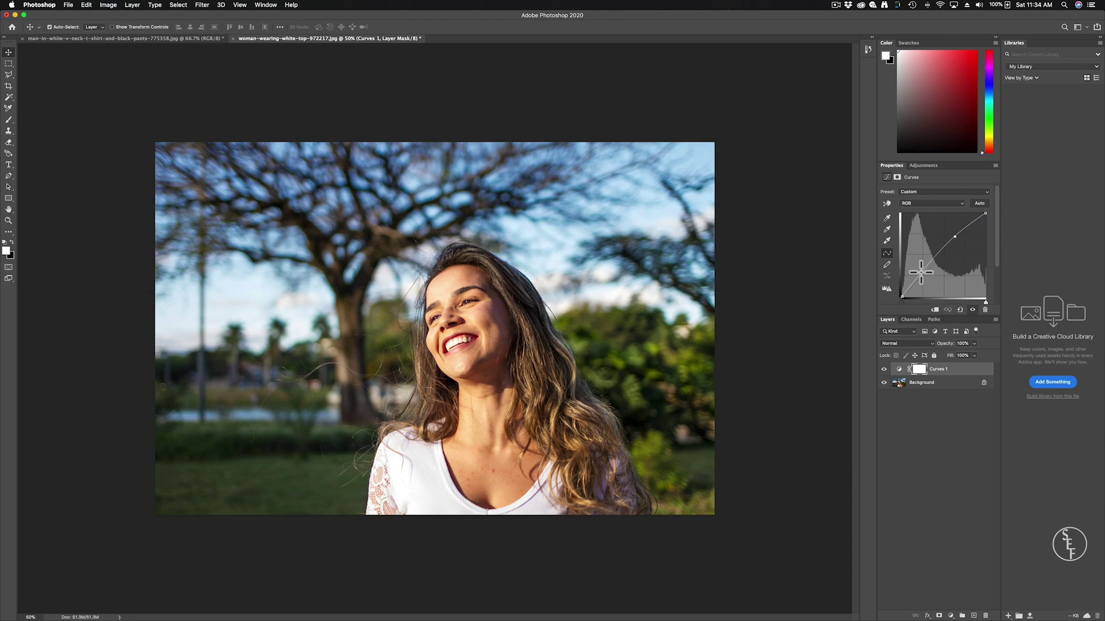
left_click_drag(920, 272, 917, 268)
left_click_drag(955, 236, 953, 231)
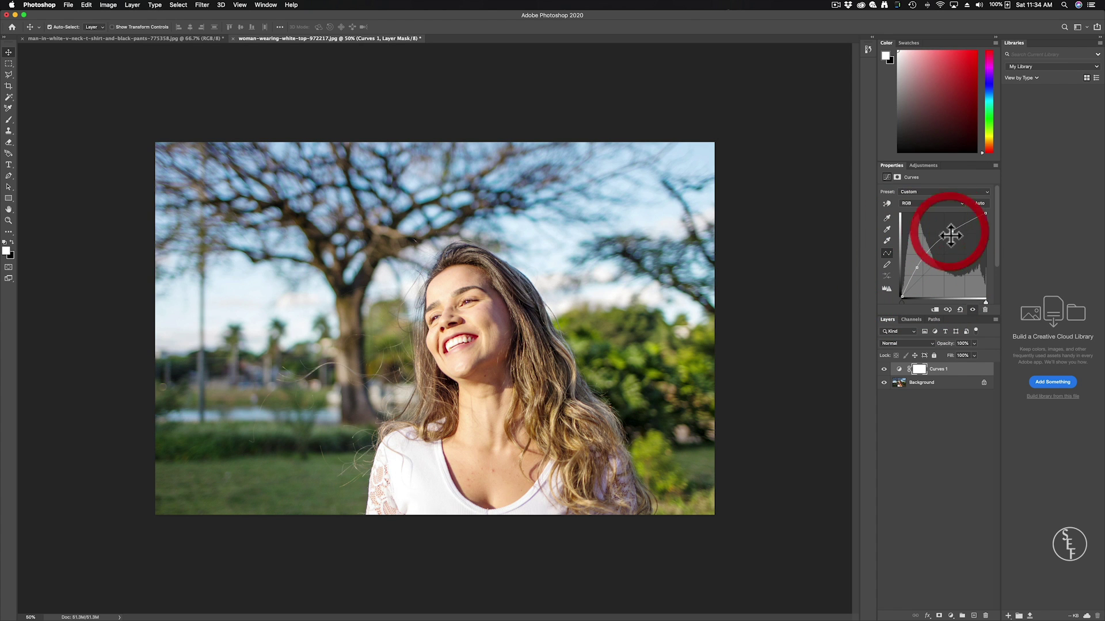
left_click(884, 369)
left_click(884, 369)
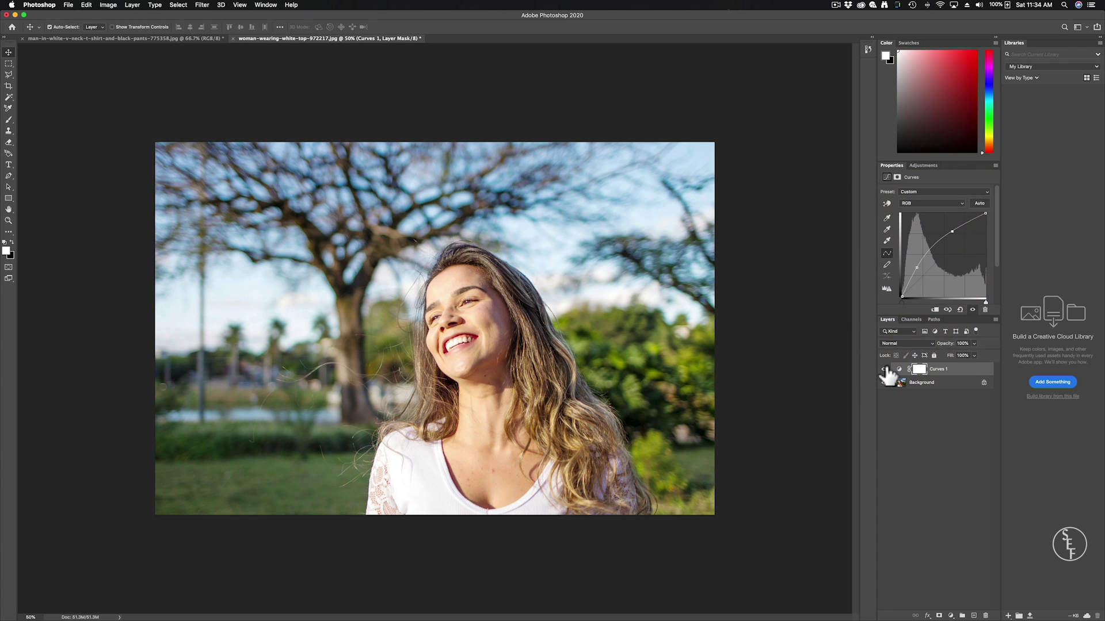
left_click(885, 368)
left_click(885, 369)
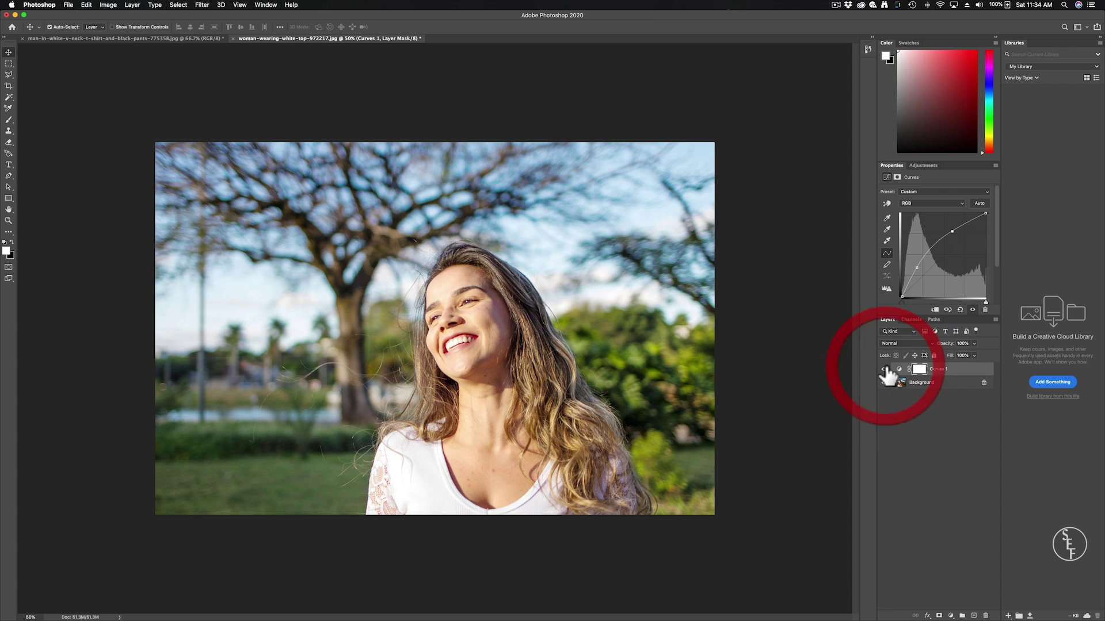
left_click(884, 369)
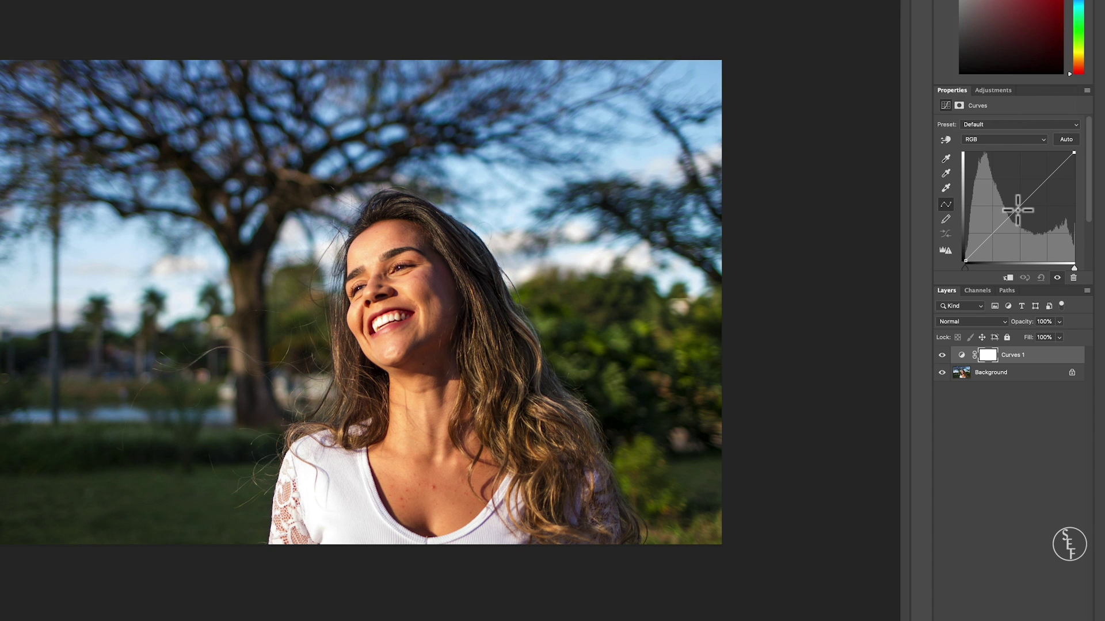
- Add a midtone point and bow the curve up and down to brighten and darken
left_click(1017, 210)
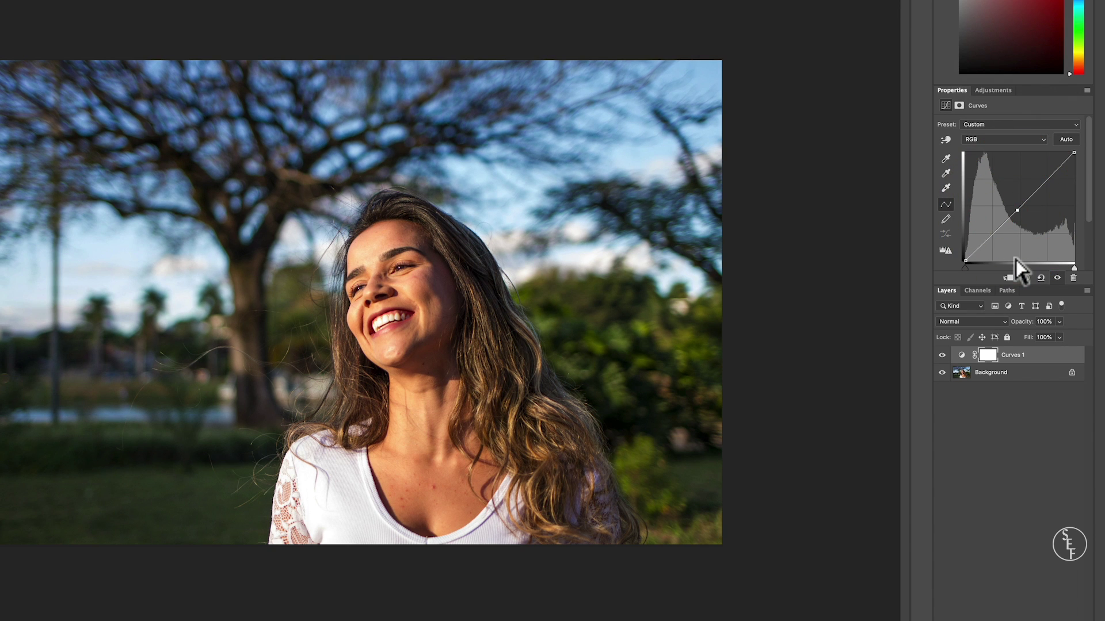
left_click(1011, 190)
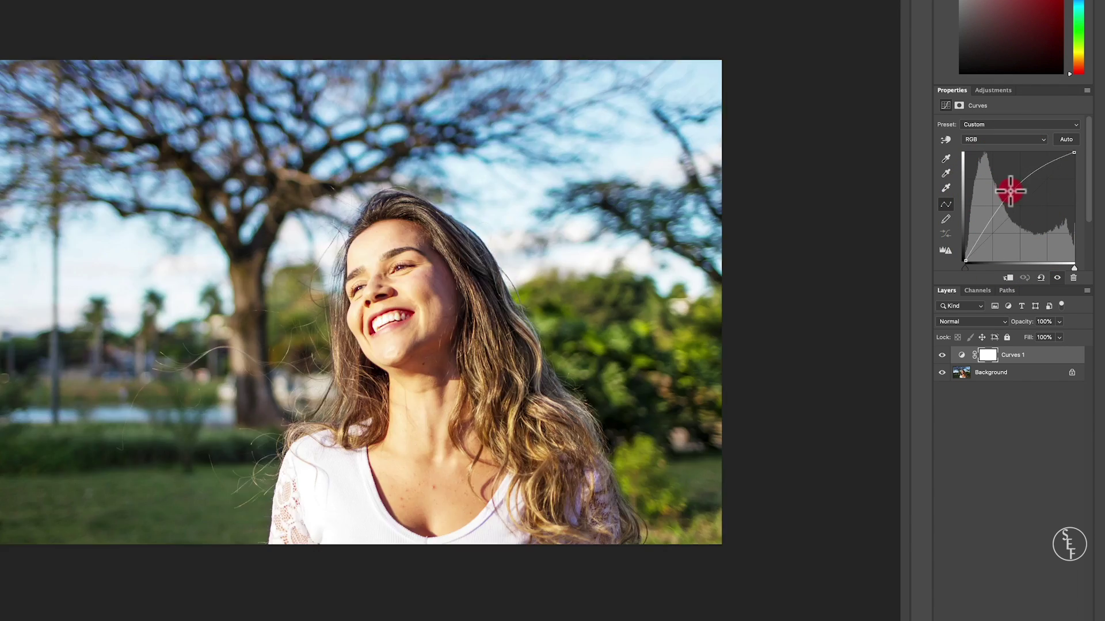
left_click_drag(1011, 191, 1024, 216)
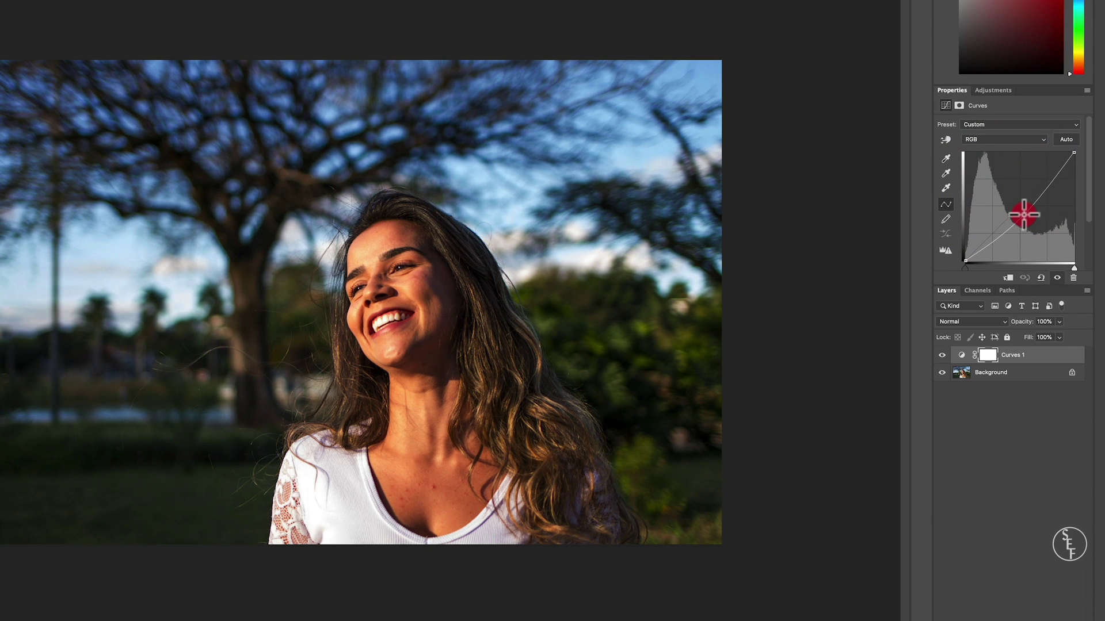
left_click_drag(1023, 216, 1007, 177)
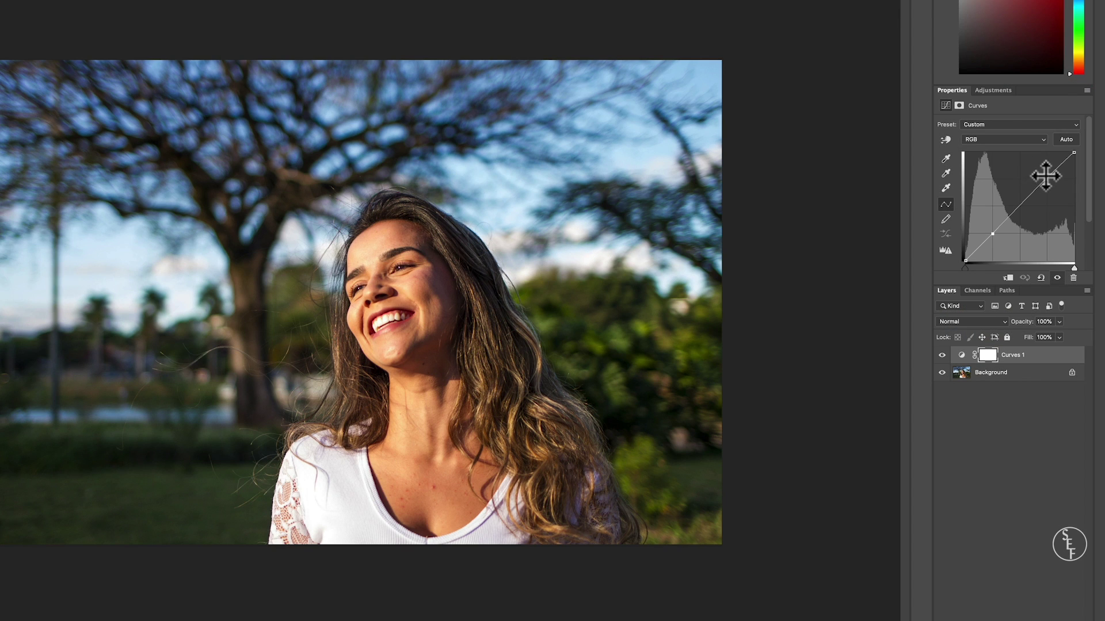
- Raise the highlights and lower the shadows to add contrast to the portrait
left_click_drag(1044, 179, 1040, 173)
left_click_drag(993, 234, 998, 240)
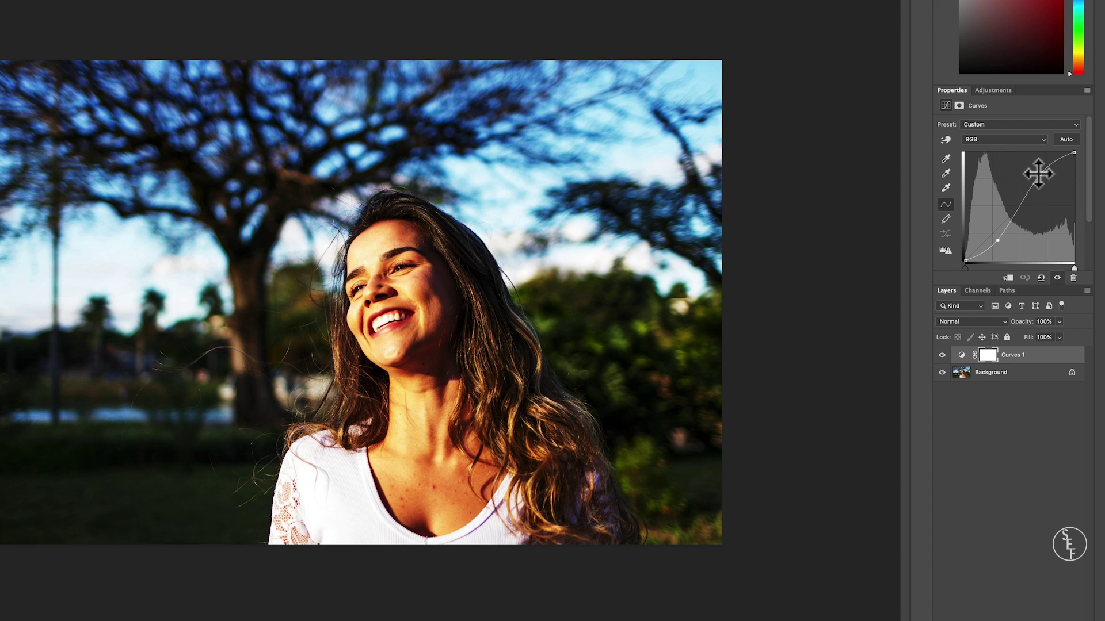
left_click_drag(1036, 172, 1031, 180)
left_click_drag(997, 241, 1004, 242)
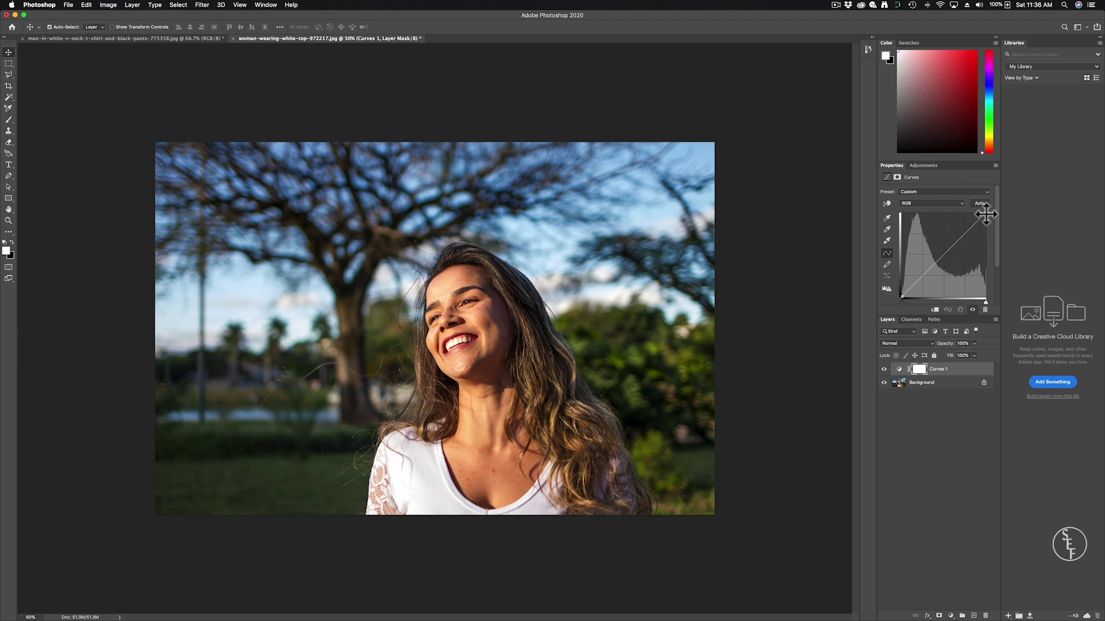
- Move the white point left and the black point right until the curve is nearly vertical
left_click_drag(977, 216, 957, 213)
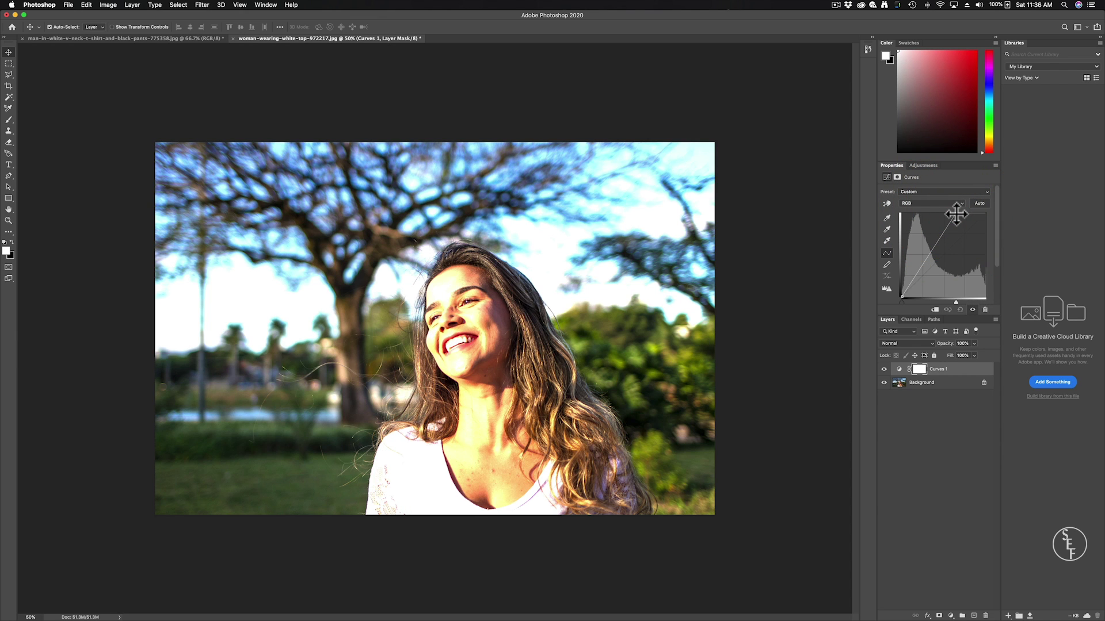
left_click_drag(957, 214, 985, 212)
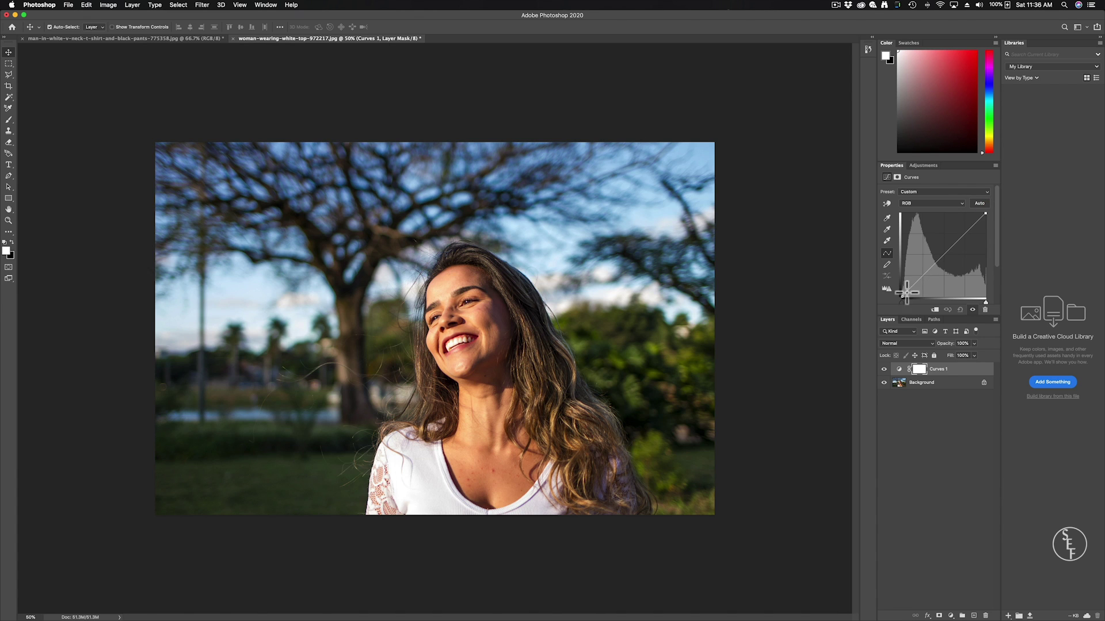
left_click_drag(896, 267, 895, 253)
mouse_move(985, 214)
left_mouse_down()
mouse_move(994, 256)
mouse_move(977, 215)
mouse_move(944, 207)
left_mouse_up()
left_click_drag(901, 298, 948, 320)
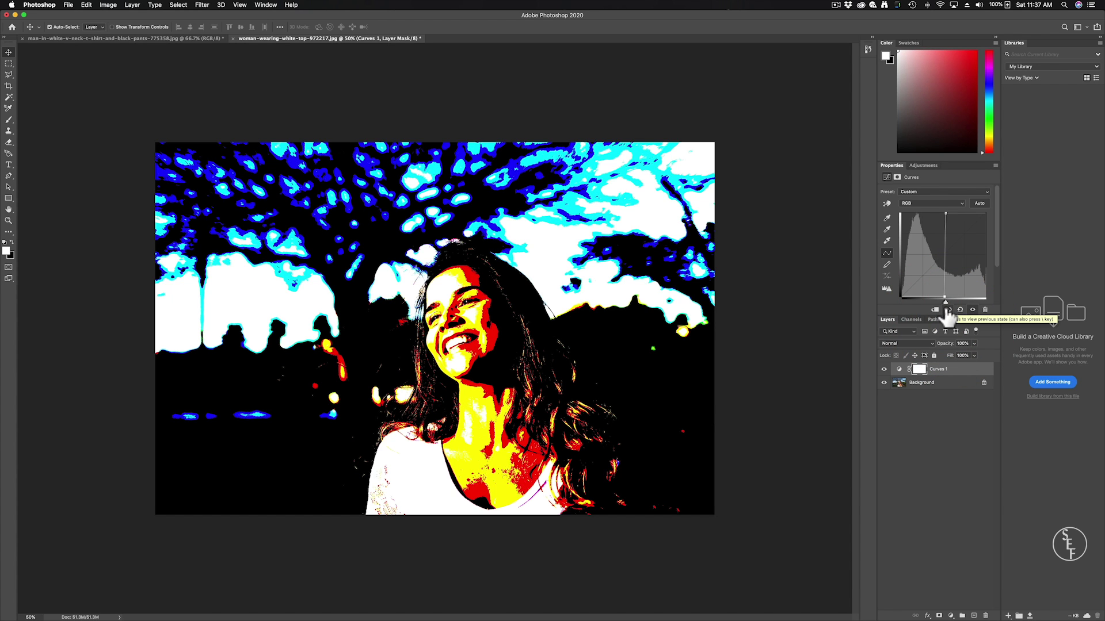
left_click(945, 190)
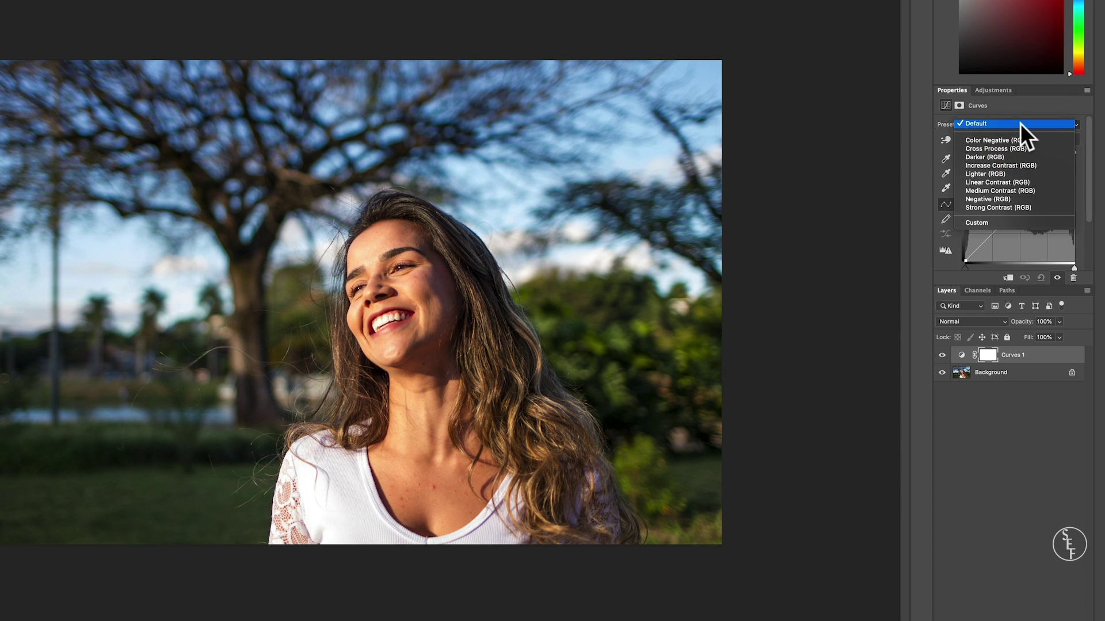
left_click(1020, 123)
left_click(1019, 125)
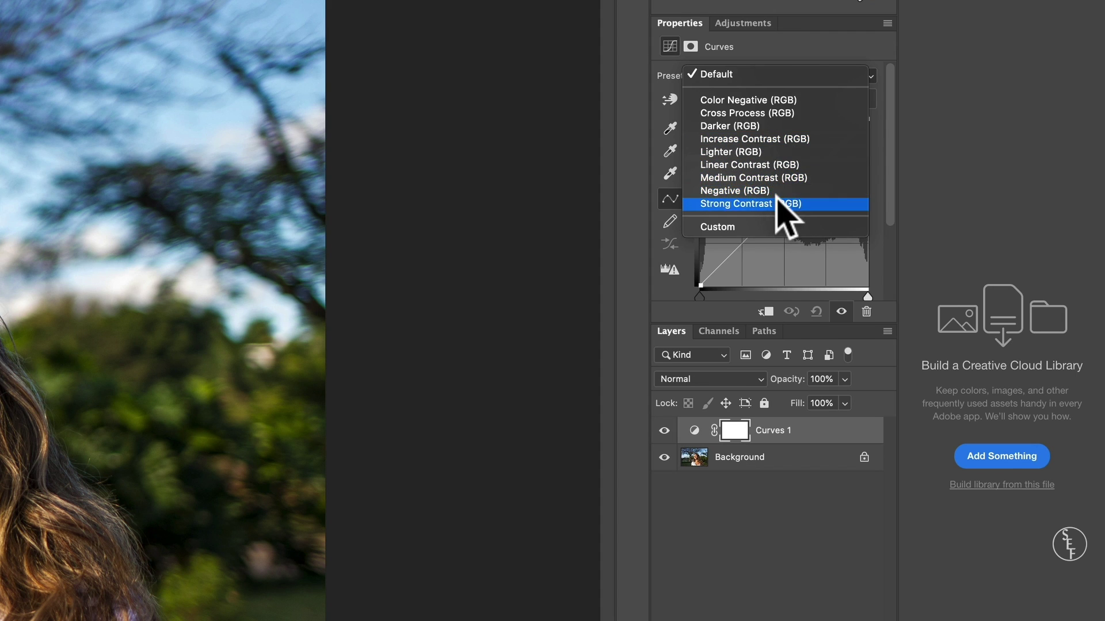
left_click(936, 104)
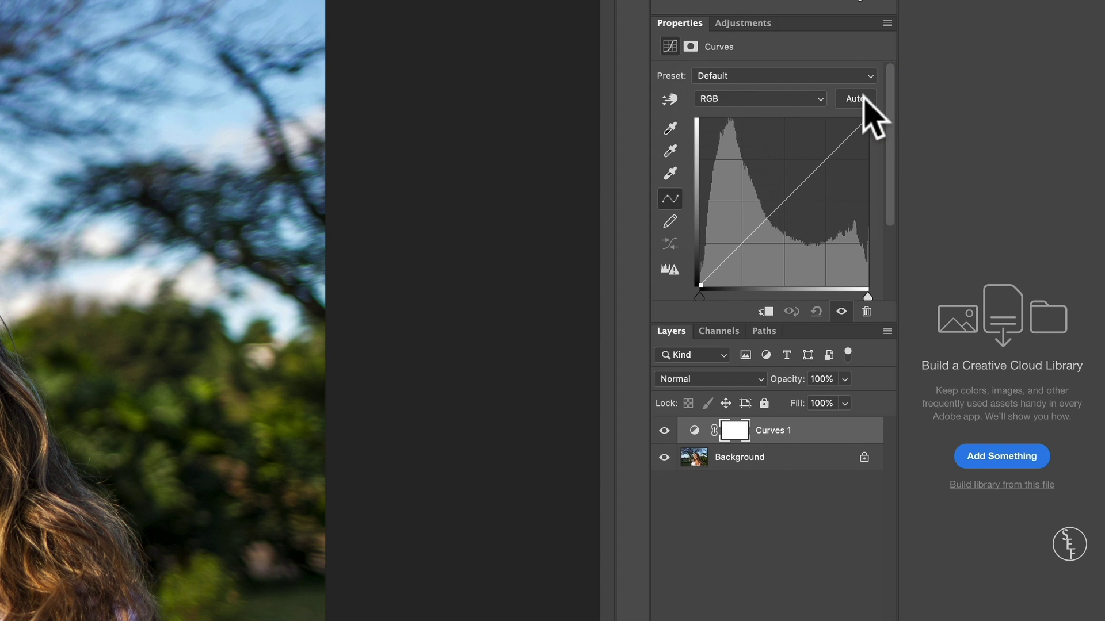
left_click(862, 99)
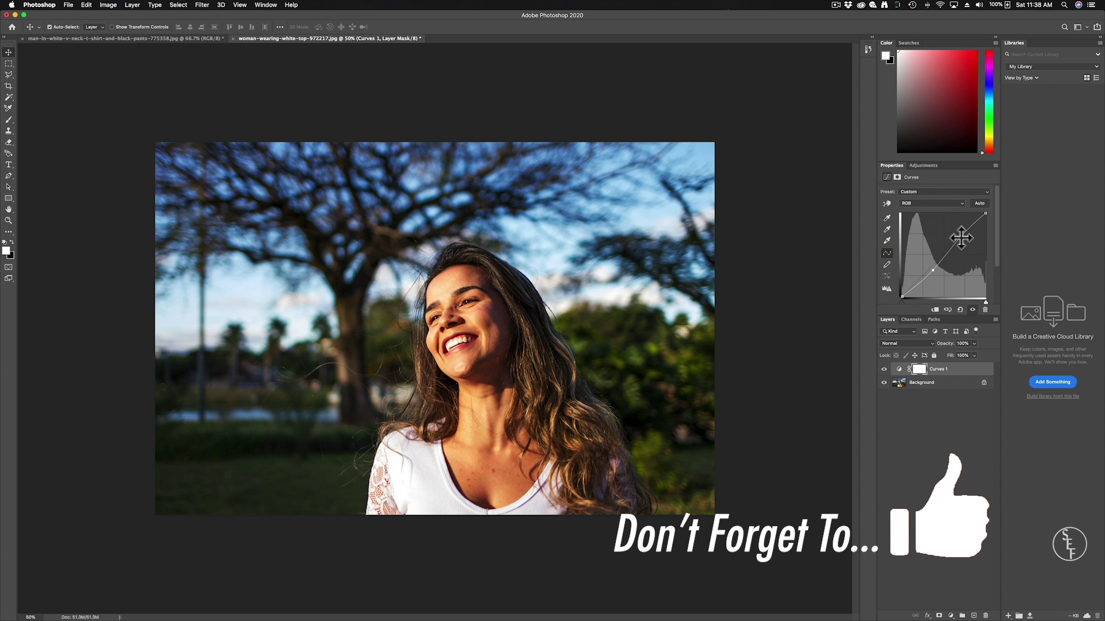
left_click_drag(959, 236, 960, 234)
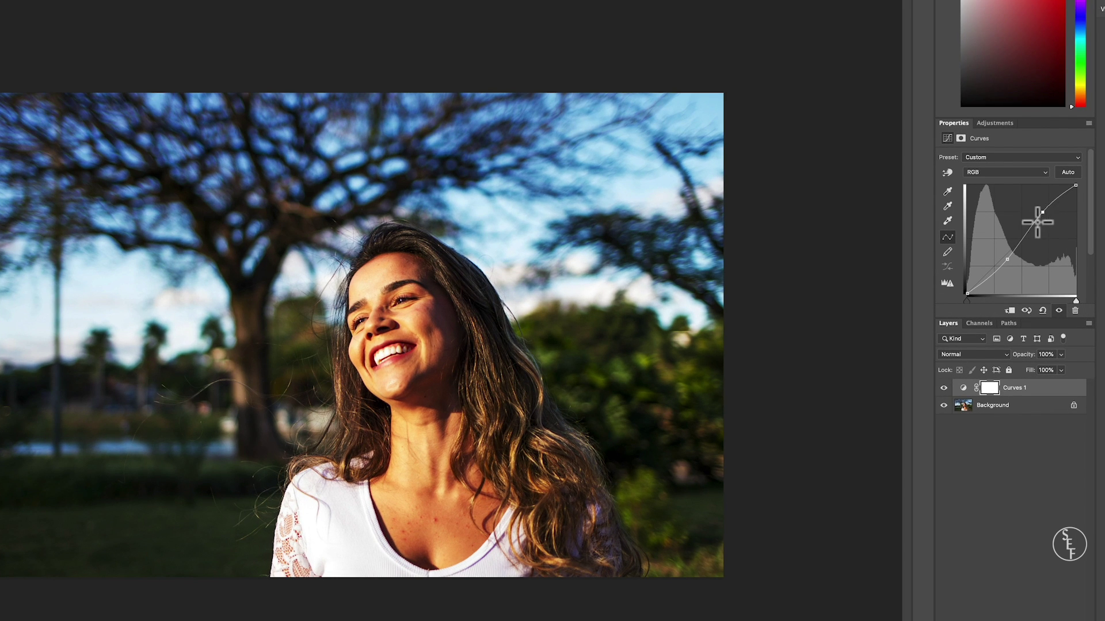
left_click(1021, 157)
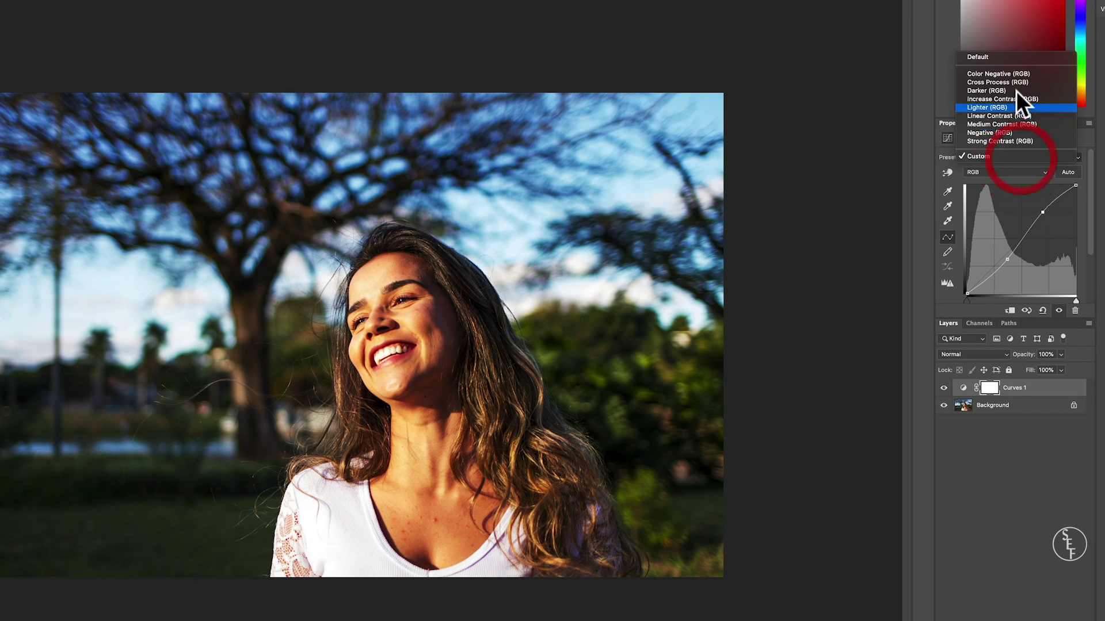
left_click(1017, 58)
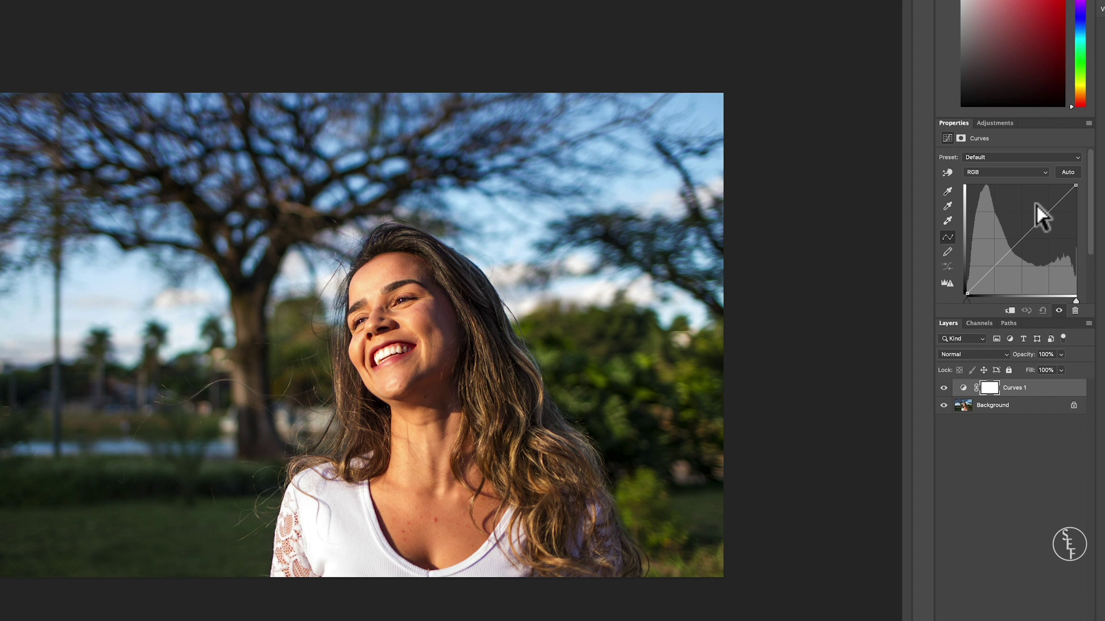
left_click(999, 173)
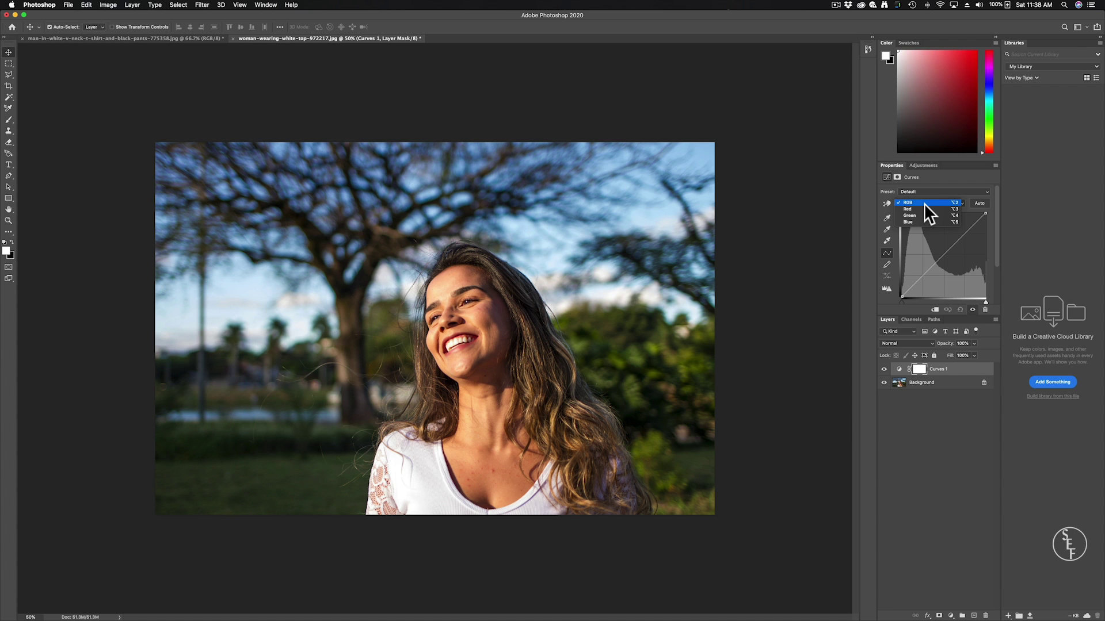
left_click(929, 207)
left_click(942, 251)
mouse_move(942, 251)
left_mouse_down()
mouse_move(954, 269)
mouse_move(947, 255)
left_mouse_up()
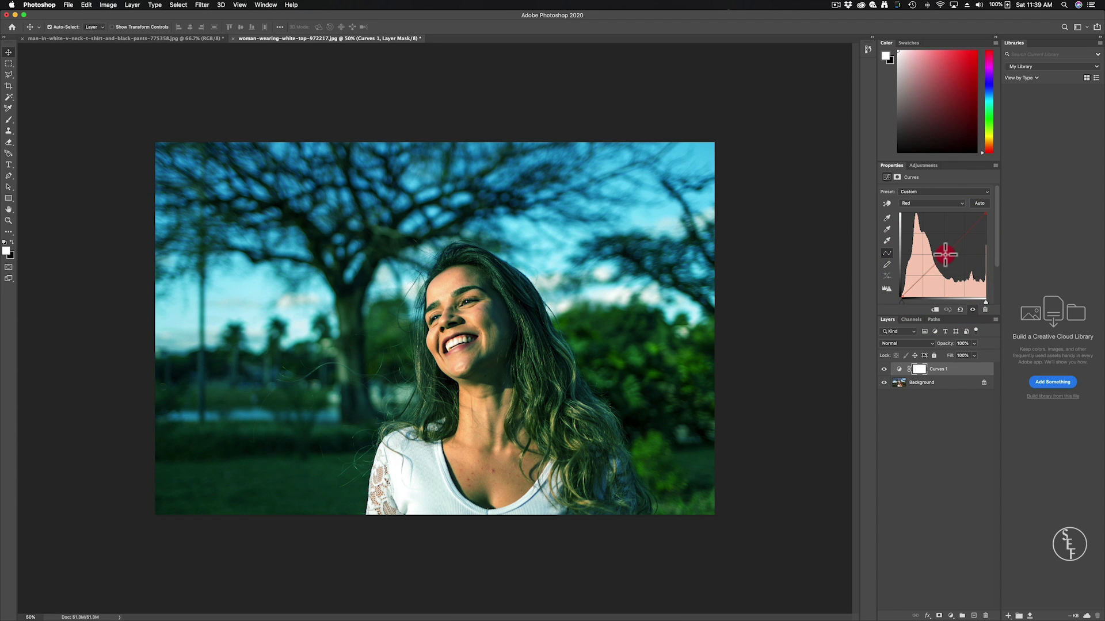
left_click(944, 202)
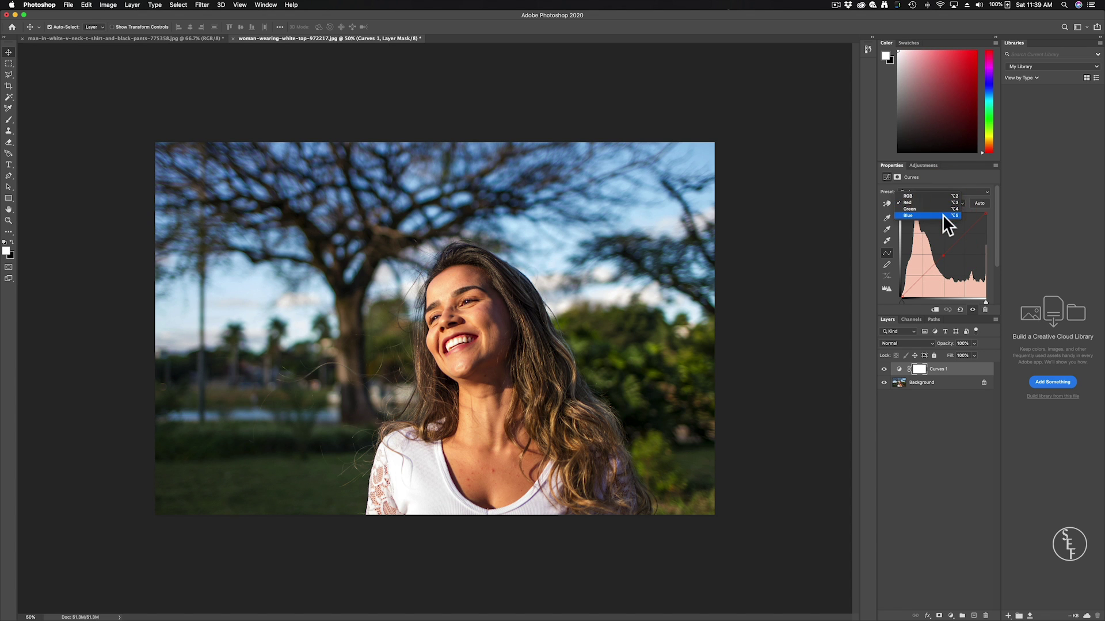
left_click(944, 209)
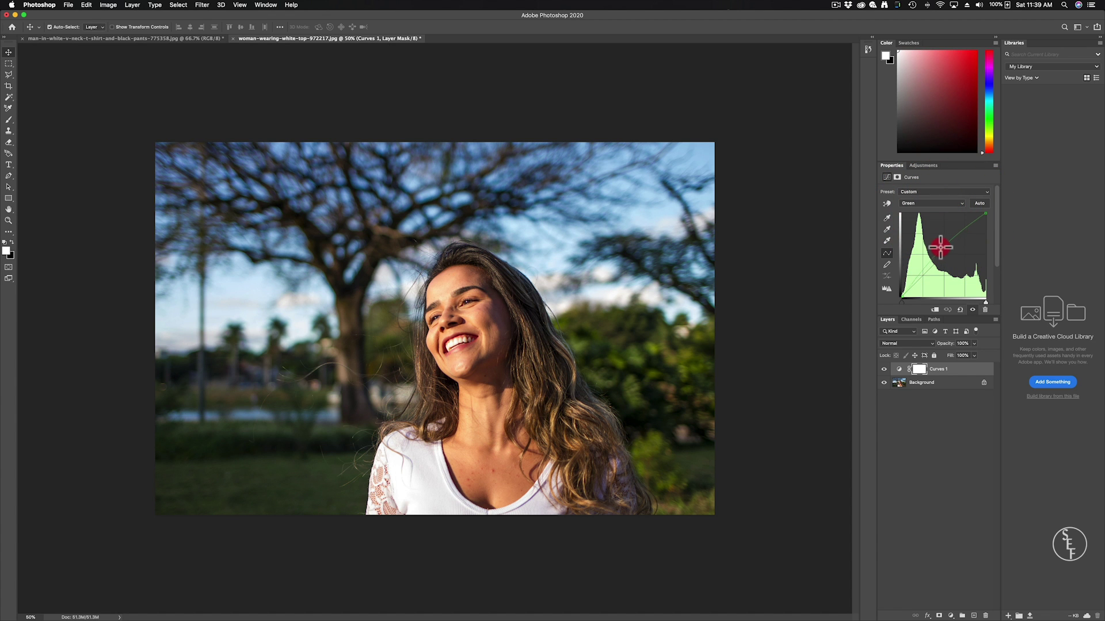
mouse_move(940, 249)
left_mouse_down()
mouse_move(956, 268)
mouse_move(943, 255)
left_mouse_up()
left_click(944, 203)
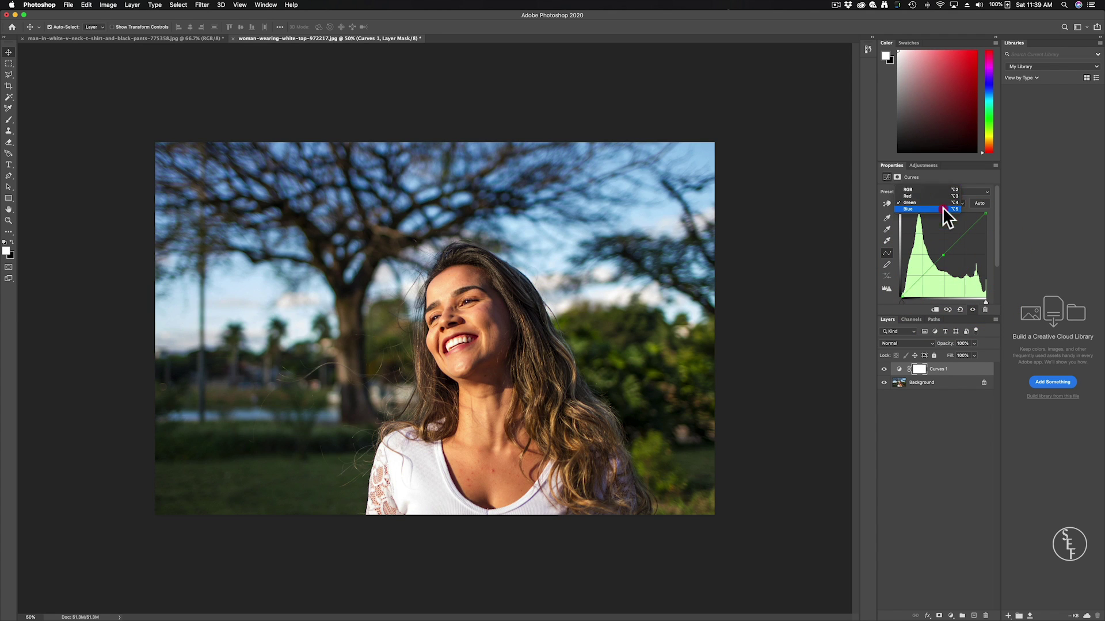
left_click(944, 209)
left_click_drag(936, 243, 952, 258)
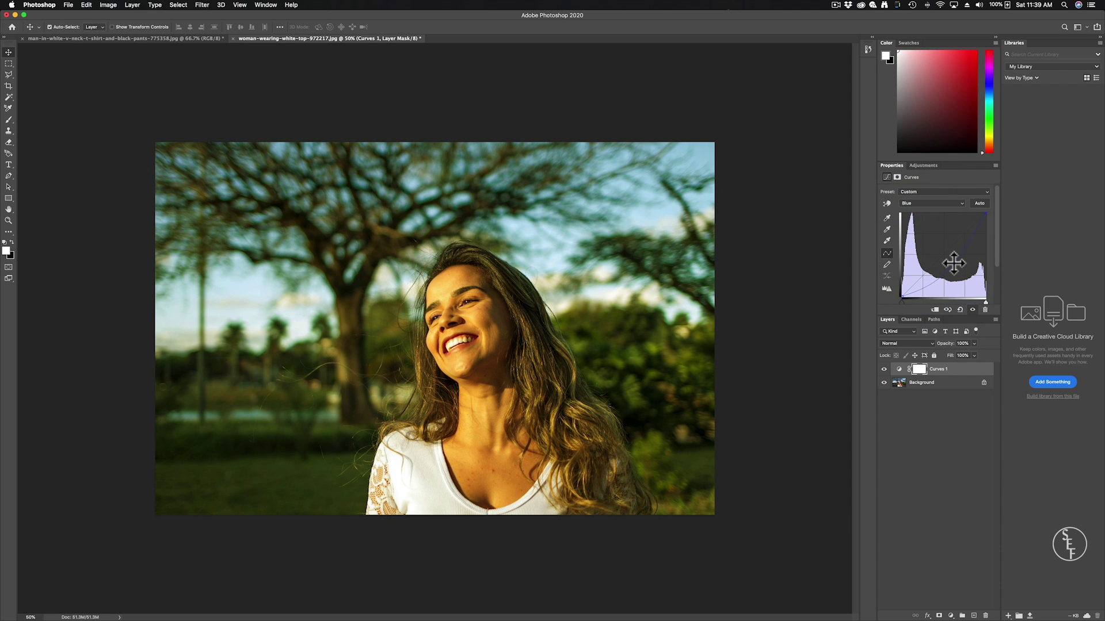
key("super+z")
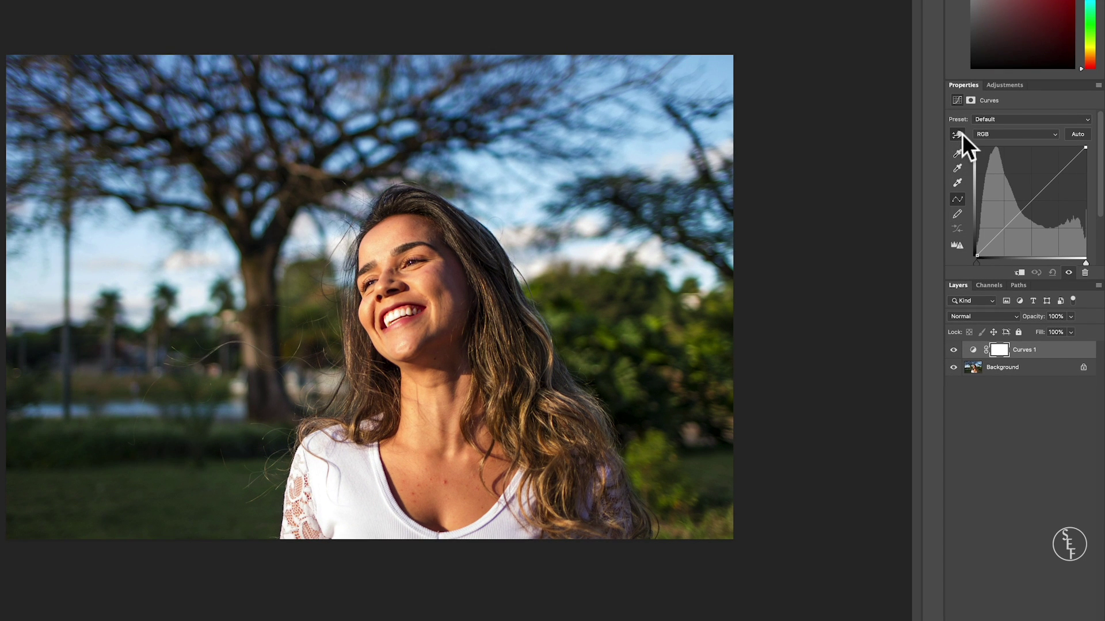
- Sample two hair tones with the targeted adjustment tool, then nudge the upper curve point
left_click(962, 134)
left_click(452, 266)
left_click_drag(453, 265, 452, 266)
left_click(423, 228, "ctrl")
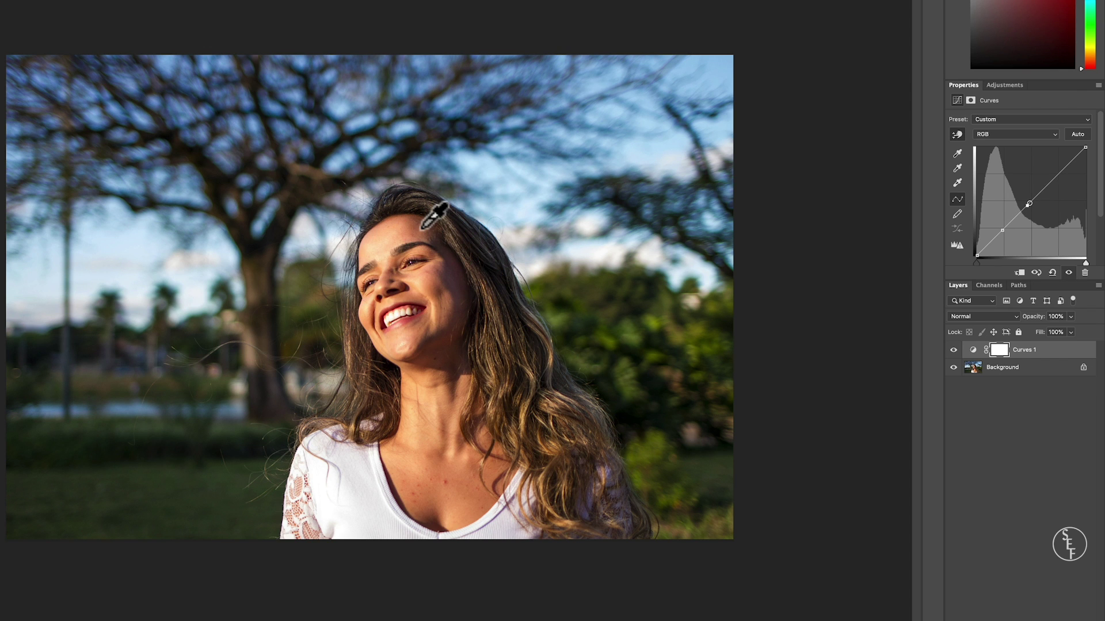
left_click(1024, 202)
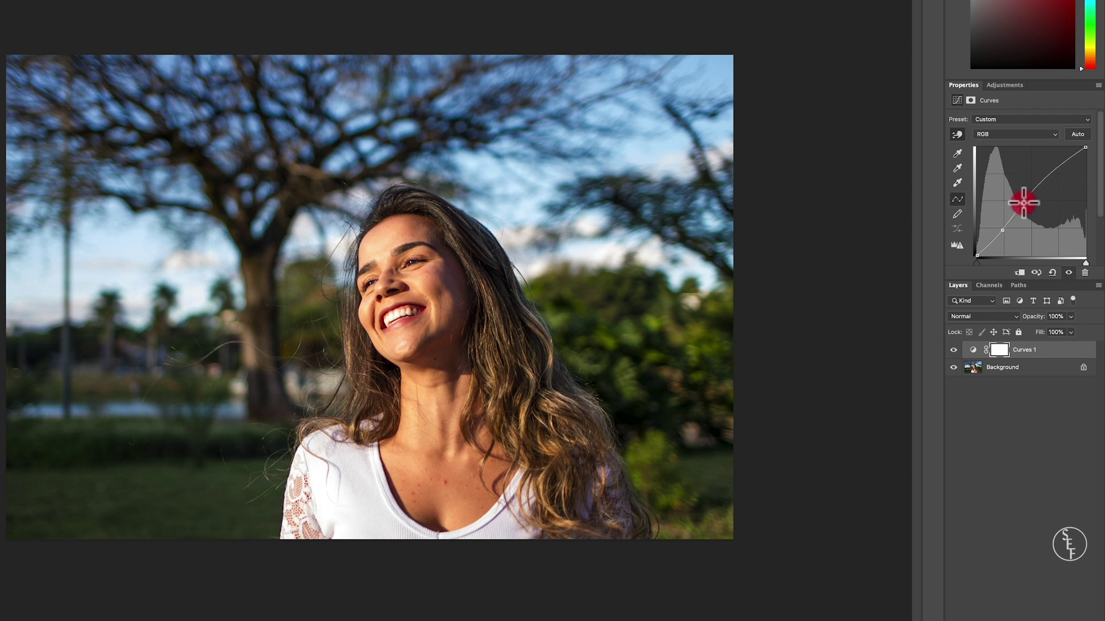
left_click_drag(1024, 203, 959, 151)
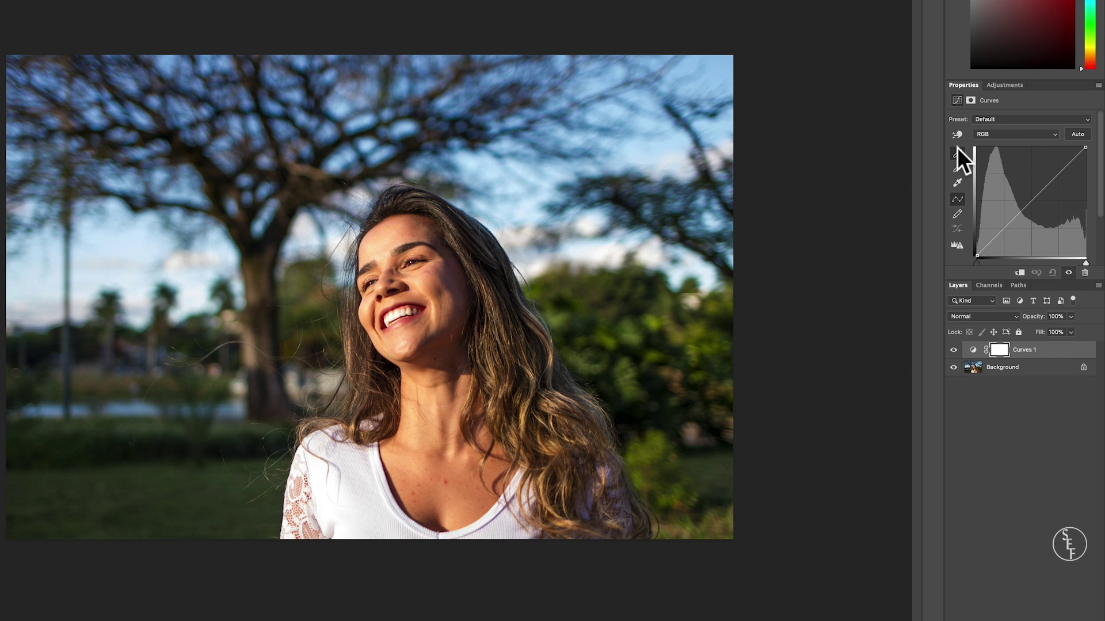
- Set the black point from the hair with the eyedropper, pick the white eyedropper, then undo
left_click(958, 152)
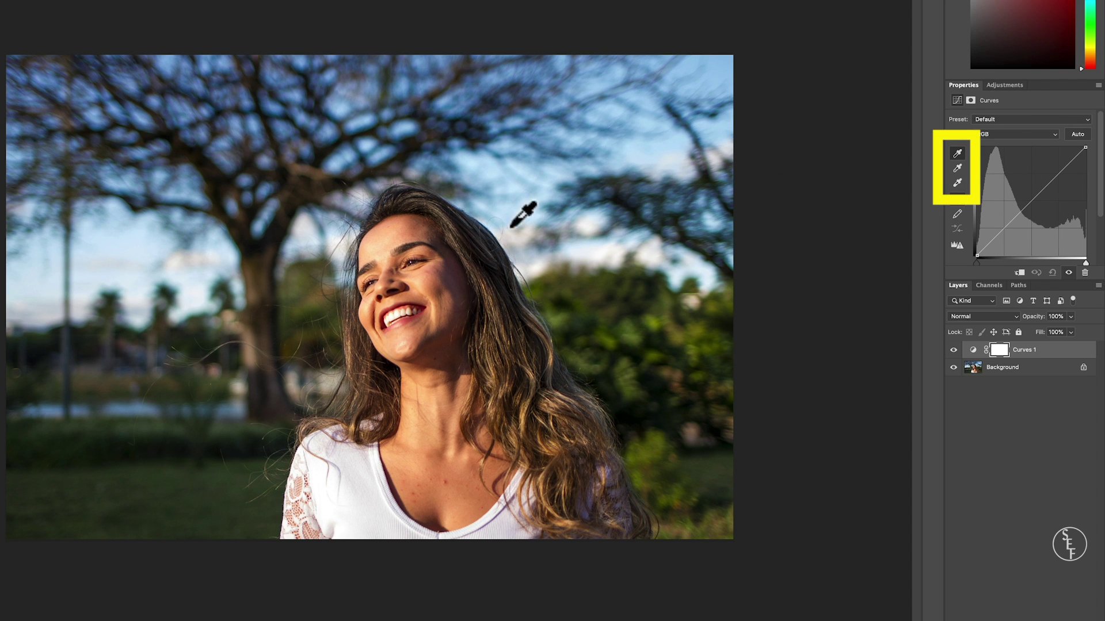
left_click(476, 290)
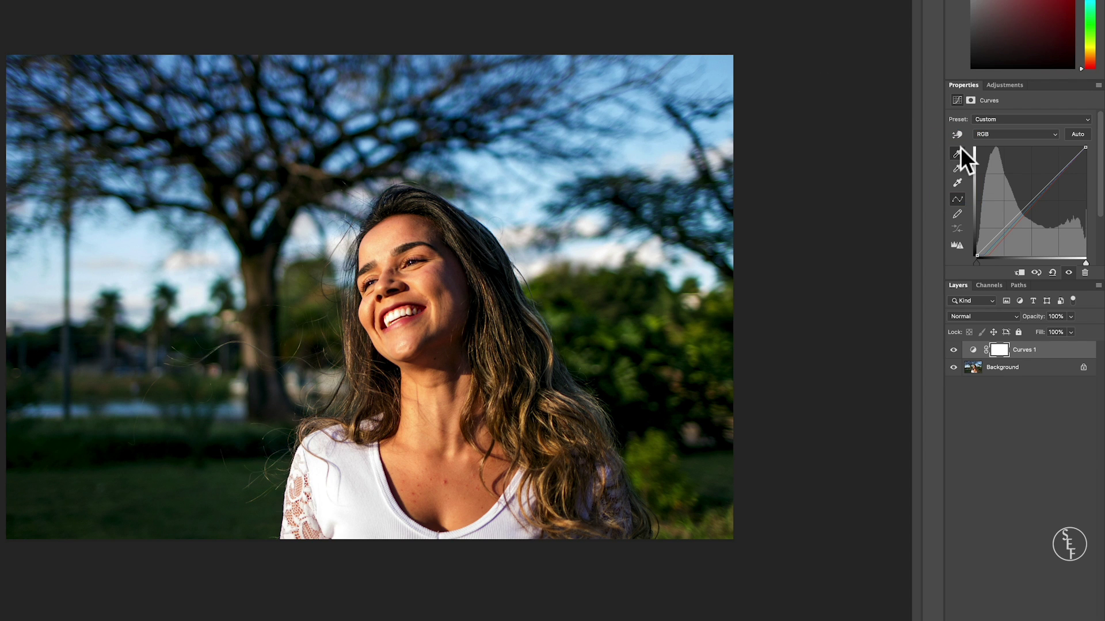
left_click(957, 183)
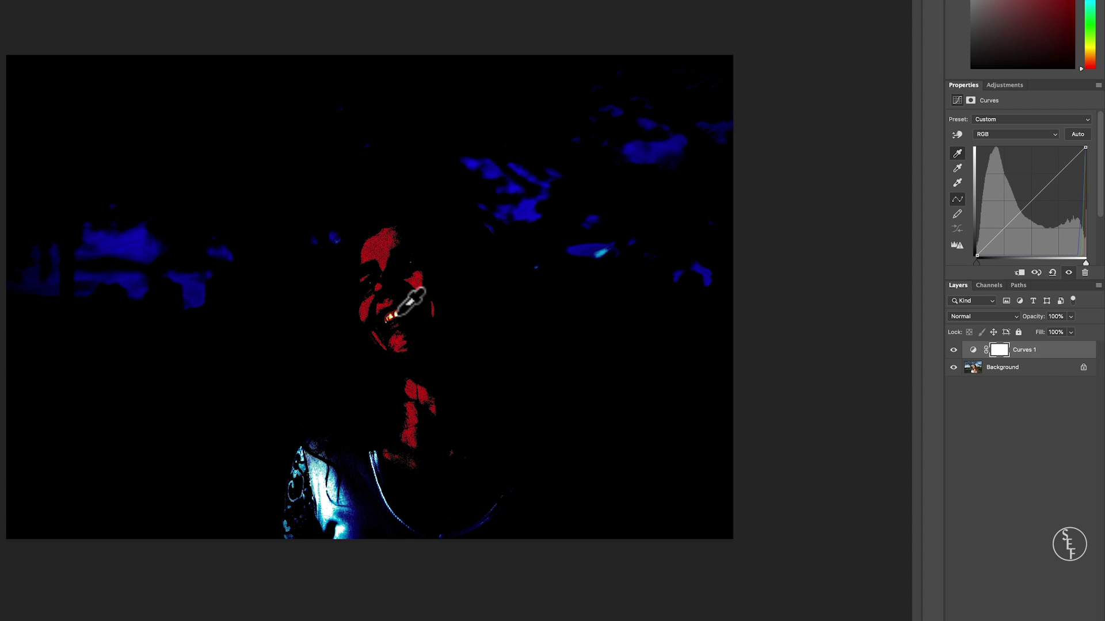
key("ctrl+z")
left_click(960, 211)
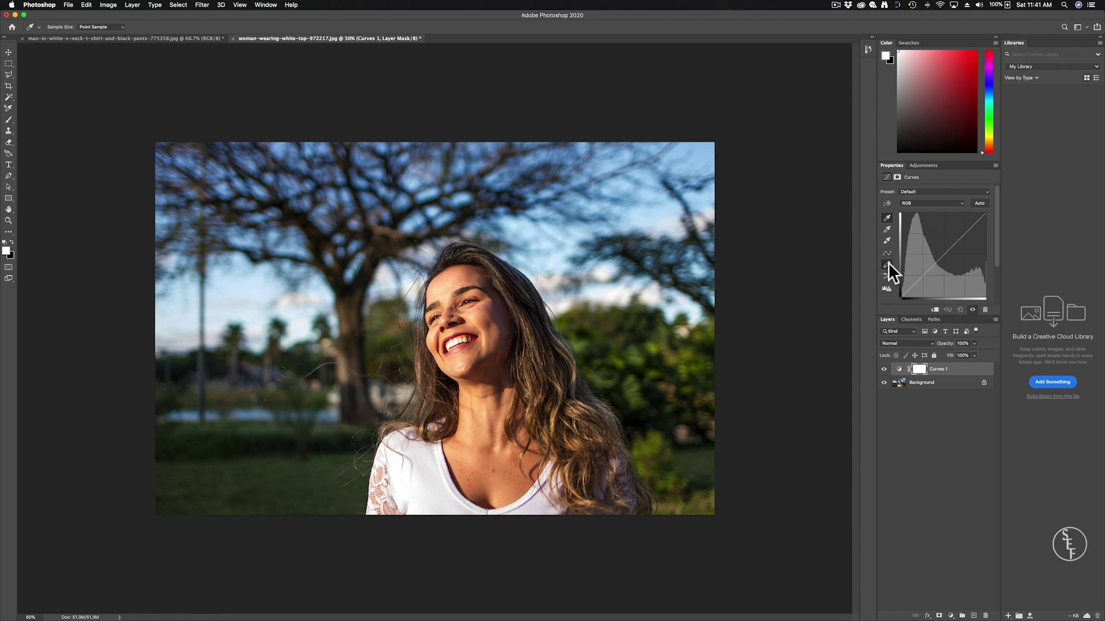
- Draw a wavy freehand curve with the pencil, smooth it, and adjust a point to darken the sky
left_click(888, 264)
left_click(916, 277)
left_click_drag(918, 276, 986, 214)
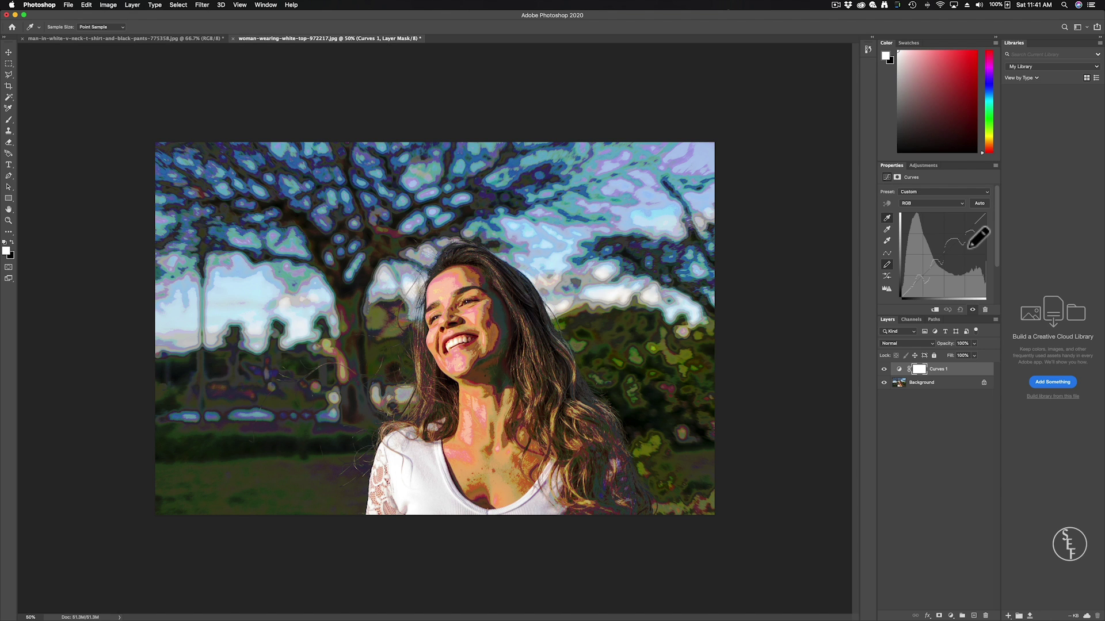
left_click(888, 254)
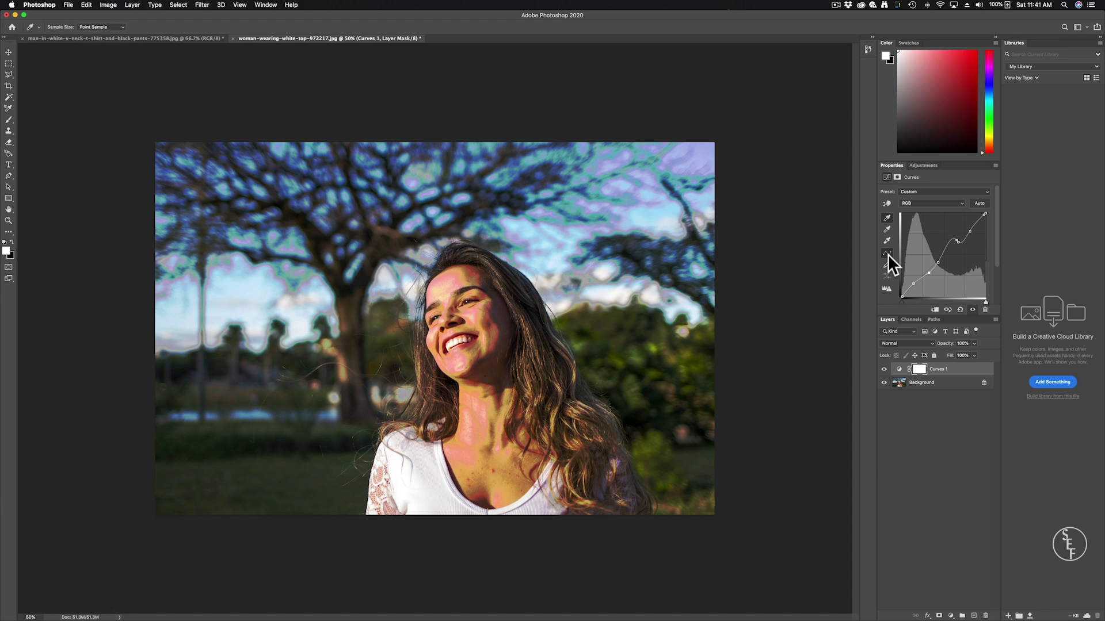
left_click(941, 266)
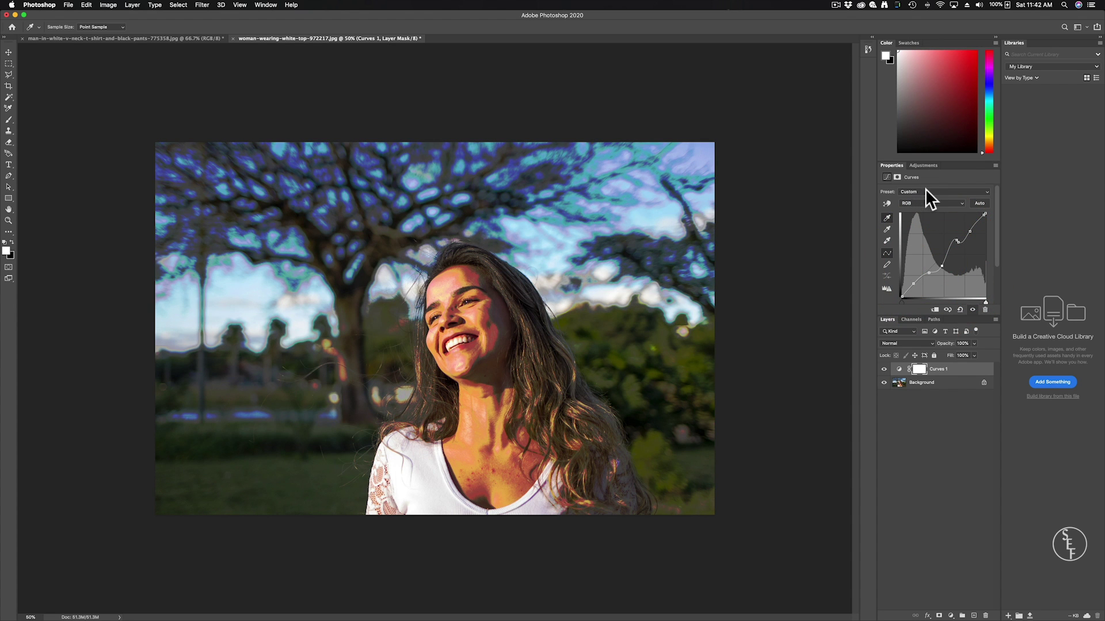
left_click(925, 190)
- Choose the Default Curves preset to restore the straight RGB line
left_click(935, 115)
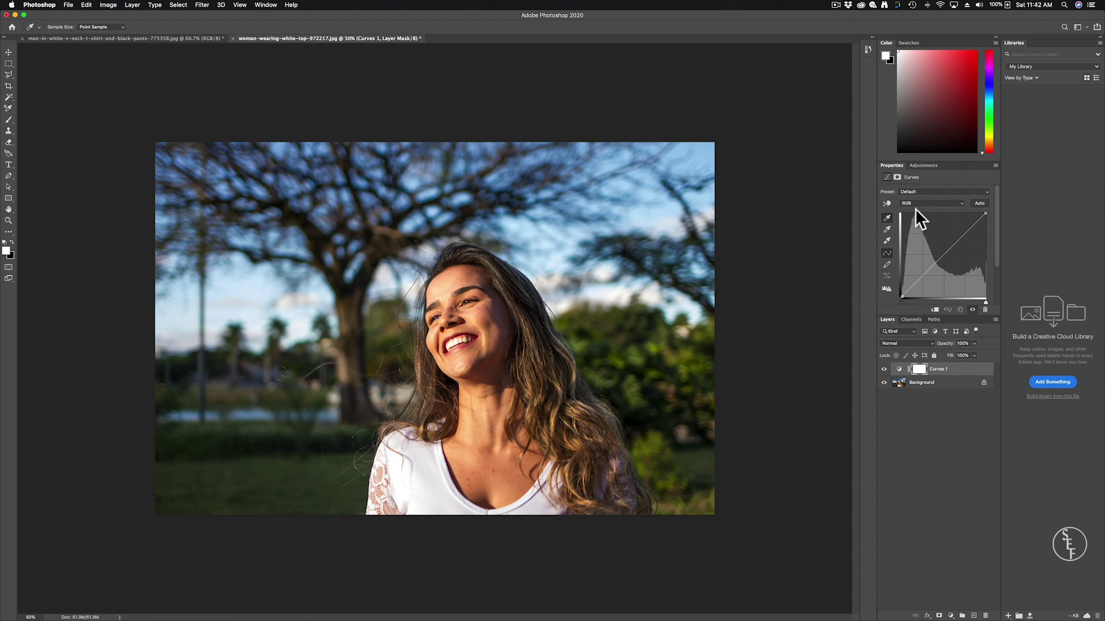